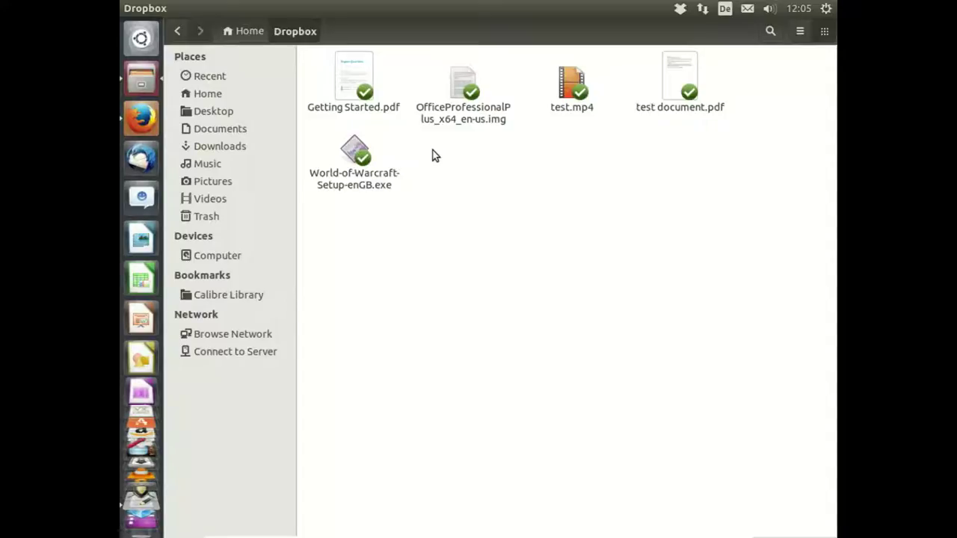
pyautogui.click(441, 122)
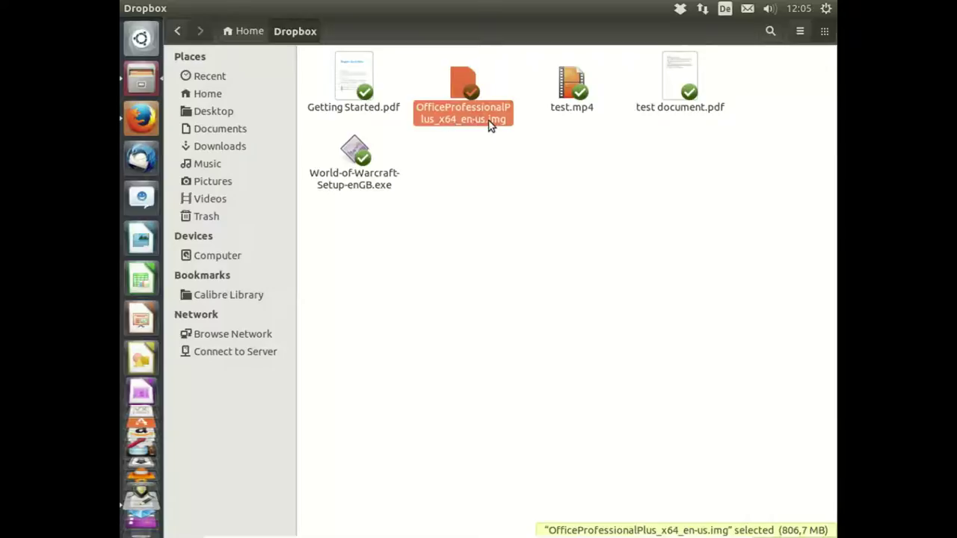
pyautogui.click(373, 179)
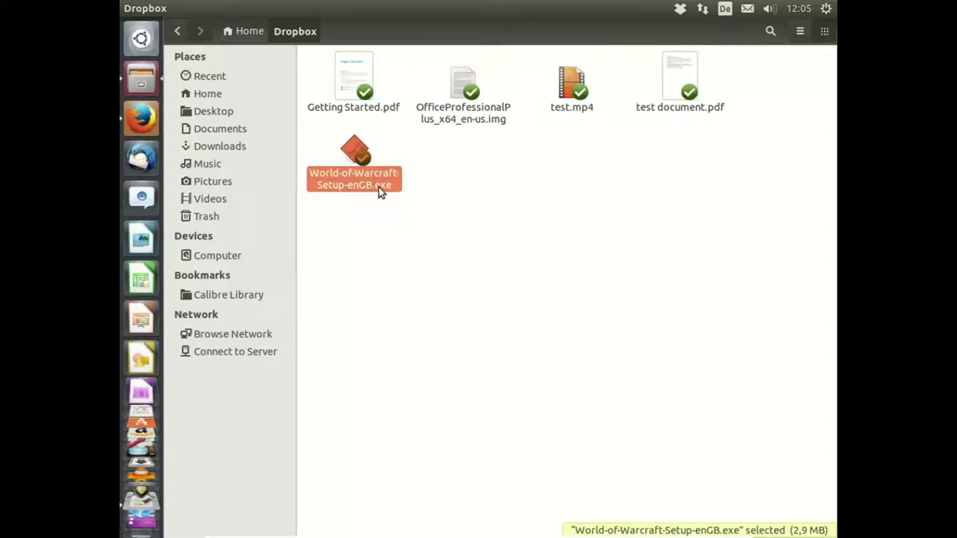
pyautogui.click(433, 190)
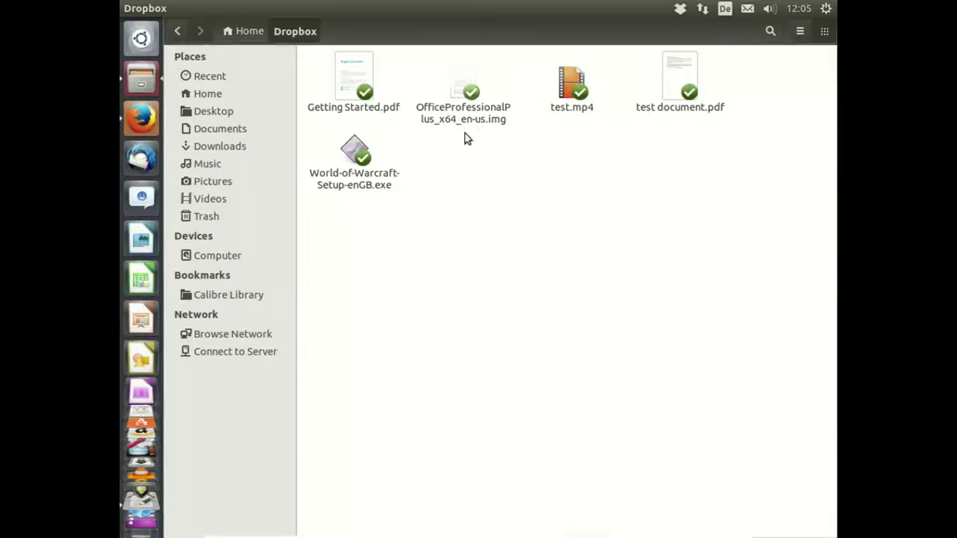
pyautogui.click(374, 168)
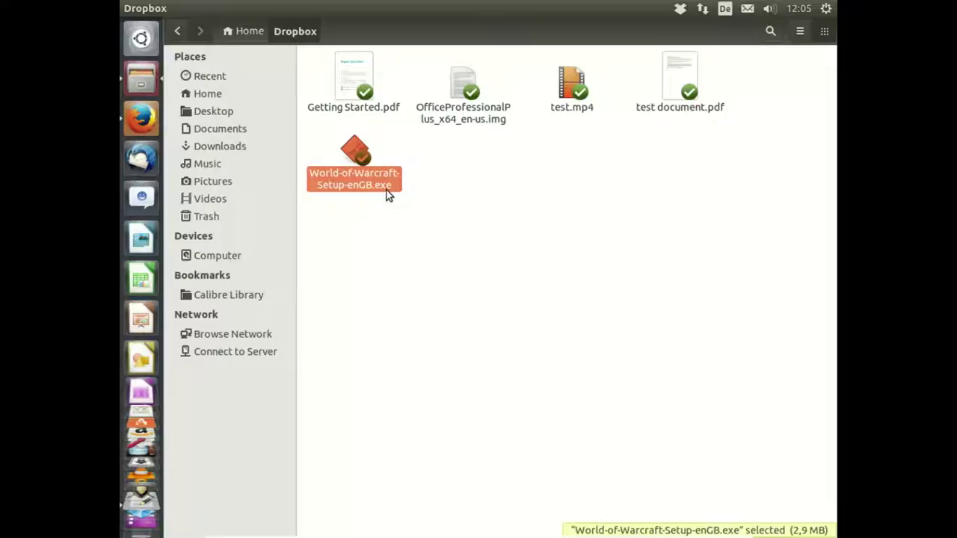
pyautogui.click(442, 182)
pyautogui.click(463, 121)
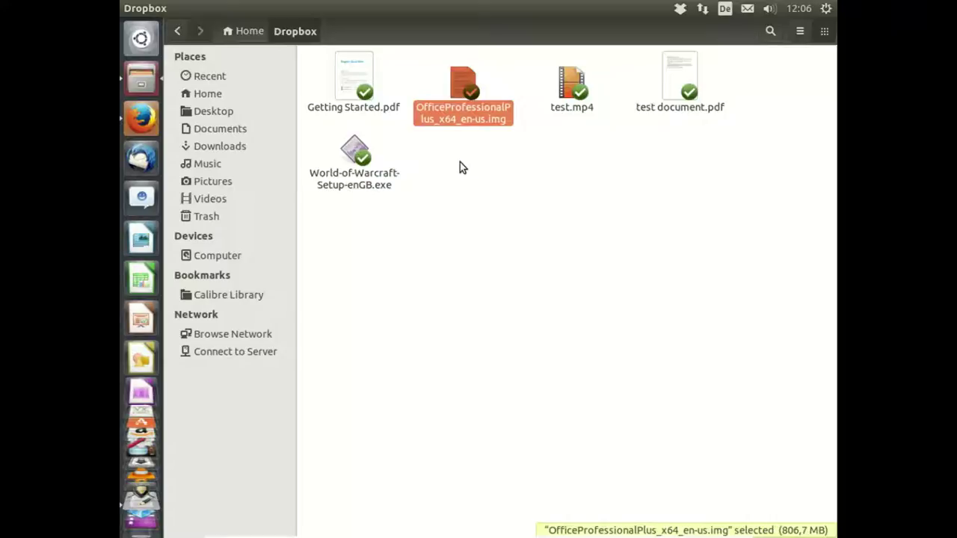
pyautogui.click(398, 257)
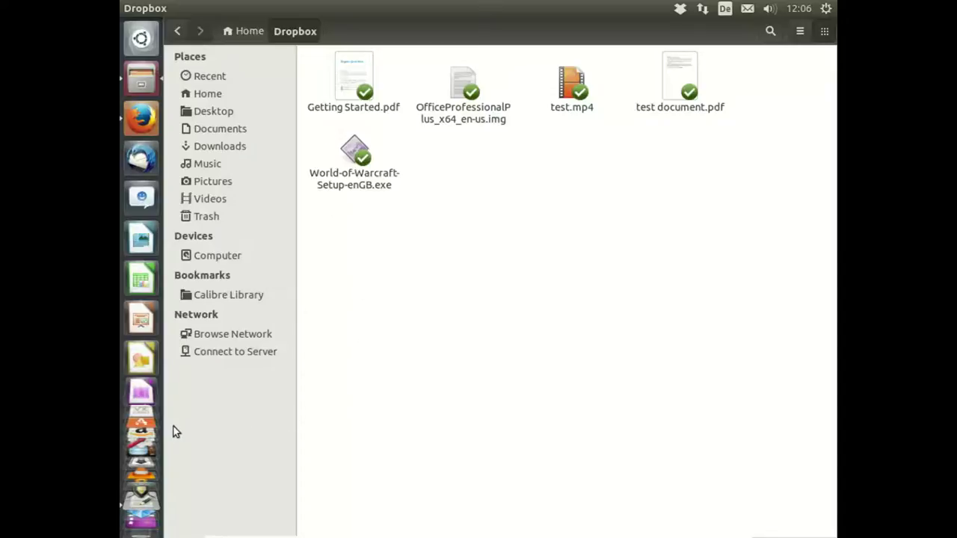
# Step: Switch to Ubuntu Software Center, search for "wine" and install Wine Windows Program Loader
pyautogui.click(142, 428)
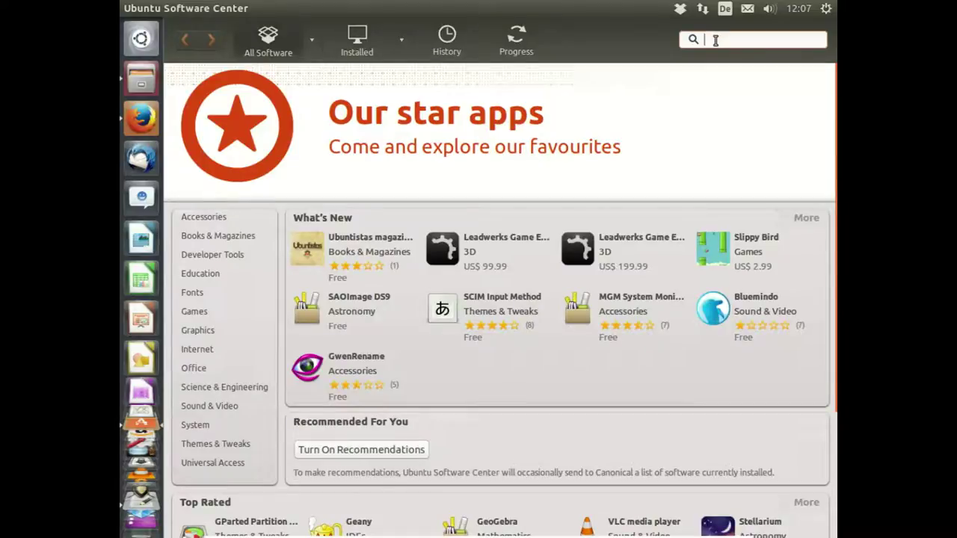
pyautogui.write('wine')
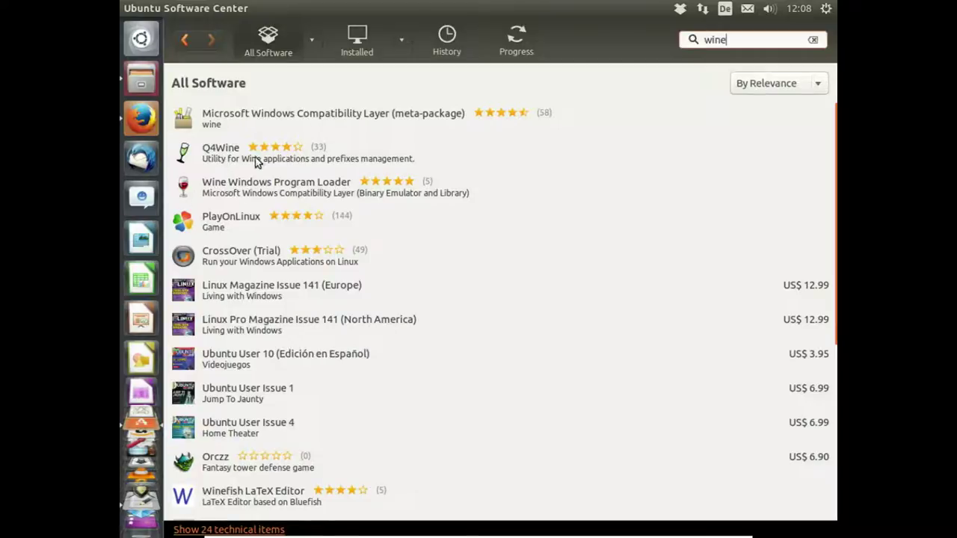
pyautogui.click(217, 190)
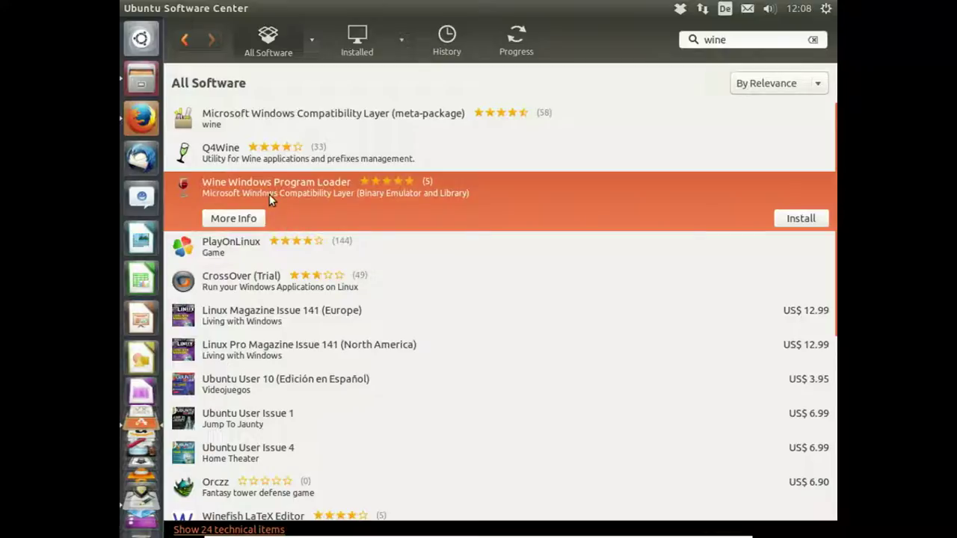
pyautogui.click(807, 218)
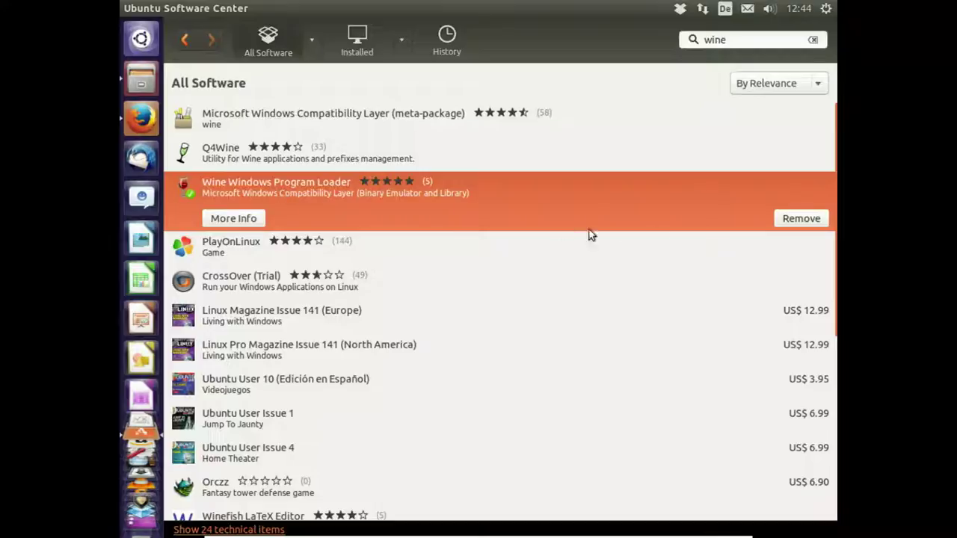
# Step: Switch back to the Dropbox folder and run World-of-Warcraft-Setup-enGB.exe with Wine Windows Program Loader
pyautogui.click(144, 80)
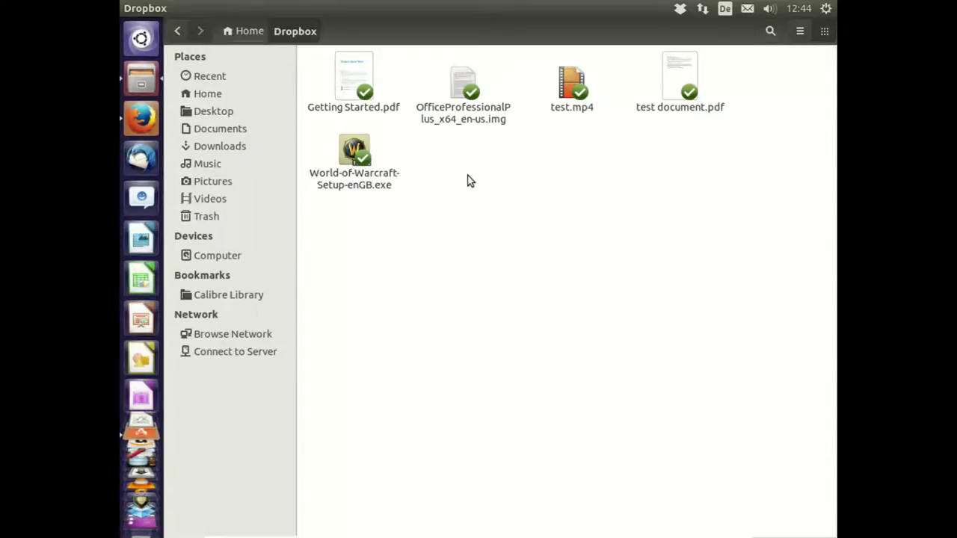
pyautogui.rightClick(352, 162)
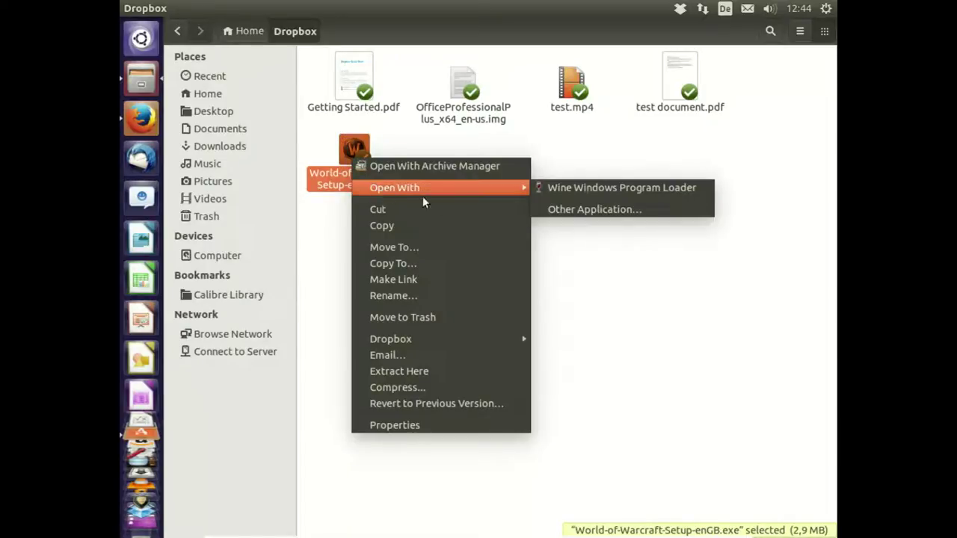
pyautogui.moveTo(500, 180)
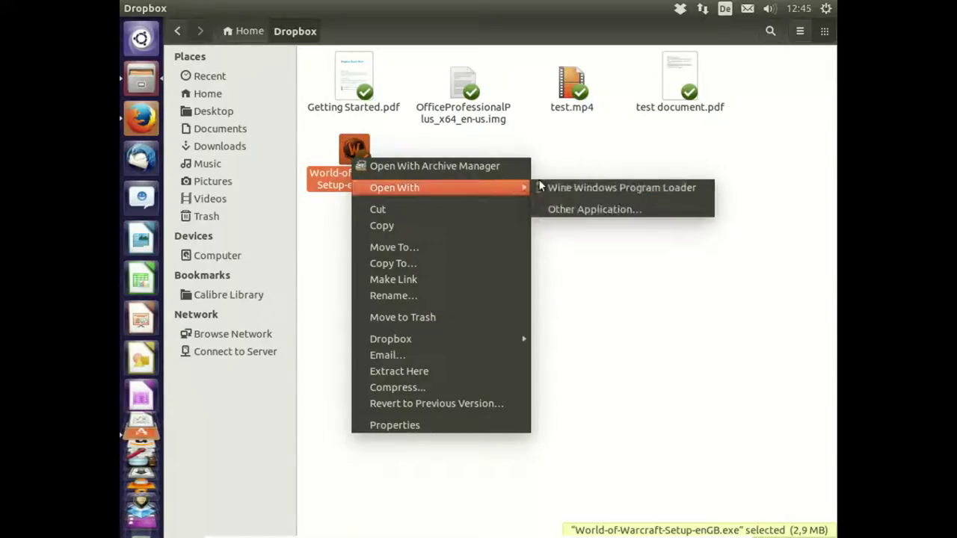
pyautogui.click(640, 189)
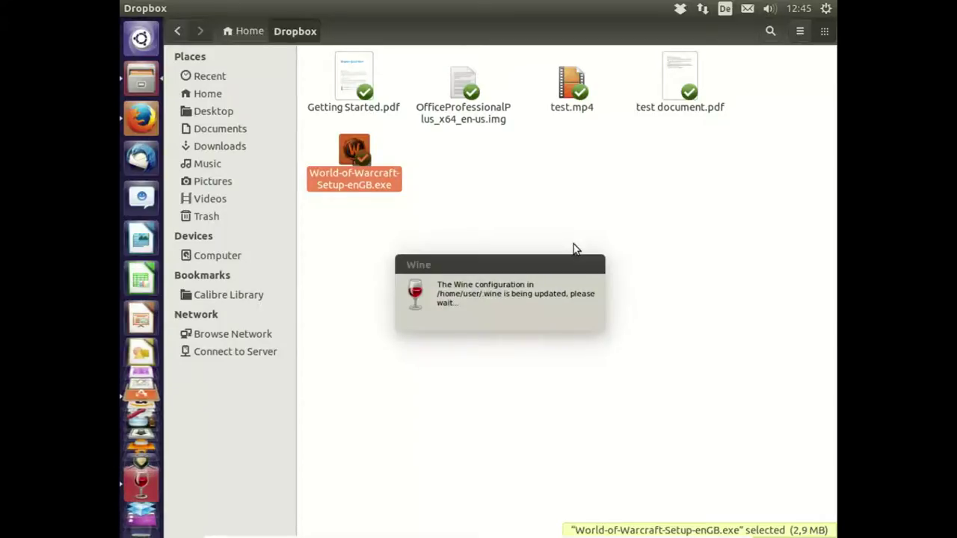
pyautogui.moveTo(492, 259); pyautogui.dragTo(499, 214)
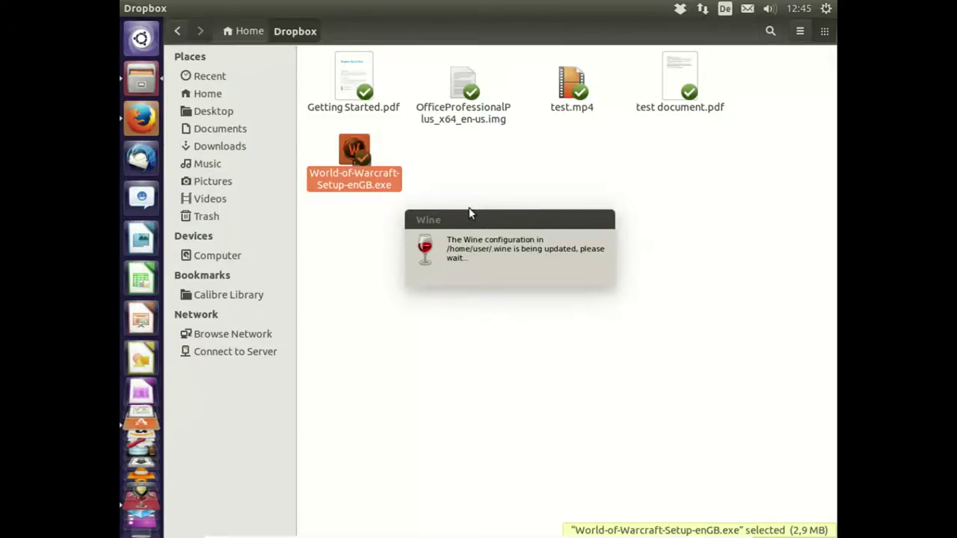
# Step: Search the Dash for "moni" and launch System Monitor
pyautogui.click(139, 39)
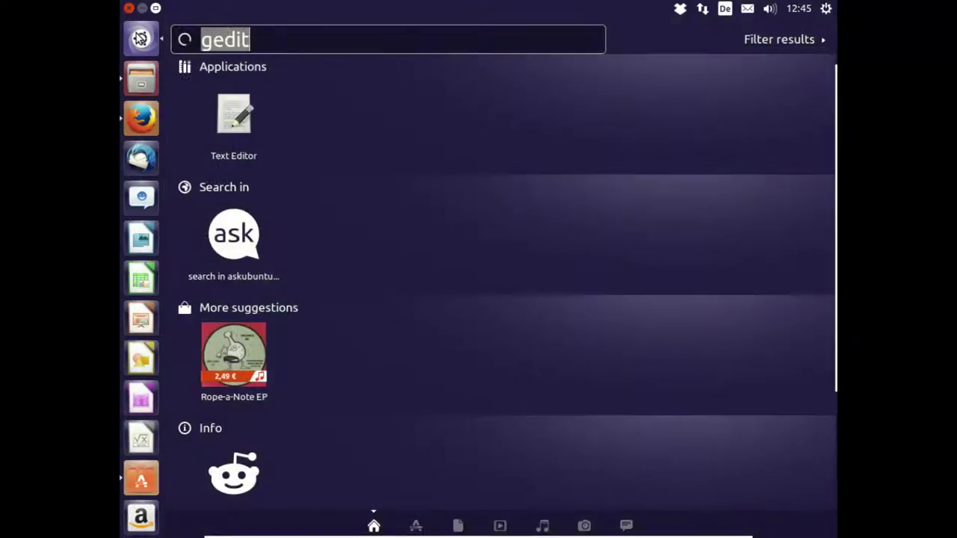
pyautogui.press('BackSpace')
pyautogui.write('moni')
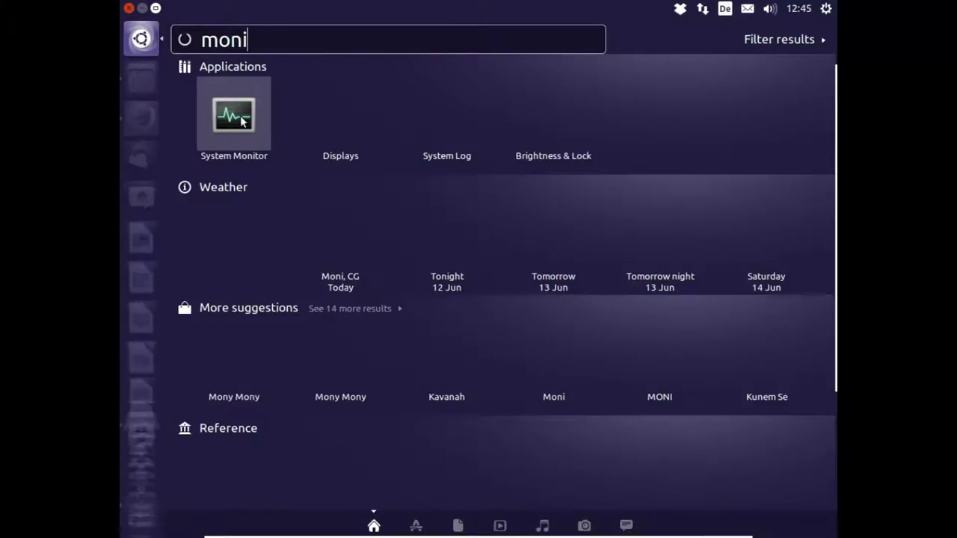
pyautogui.click(243, 122)
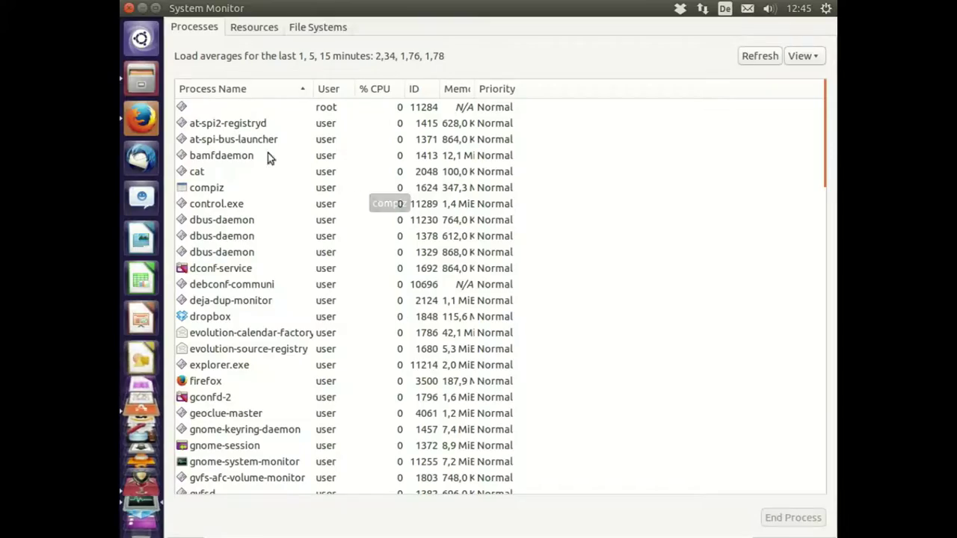
# Step: Find the wineserver process in the process list and check the system's CPU and memory history
pyautogui.click(274, 374)
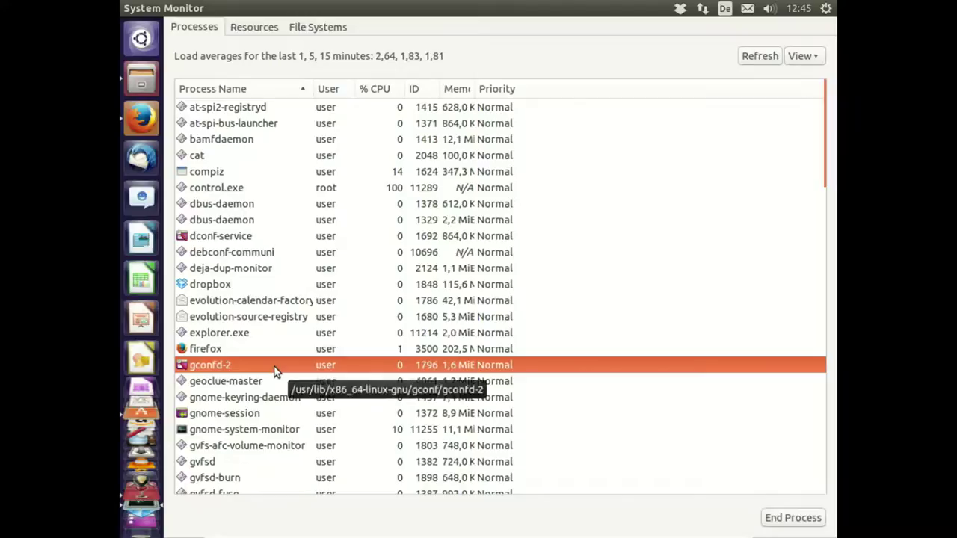
pyautogui.write('wine')
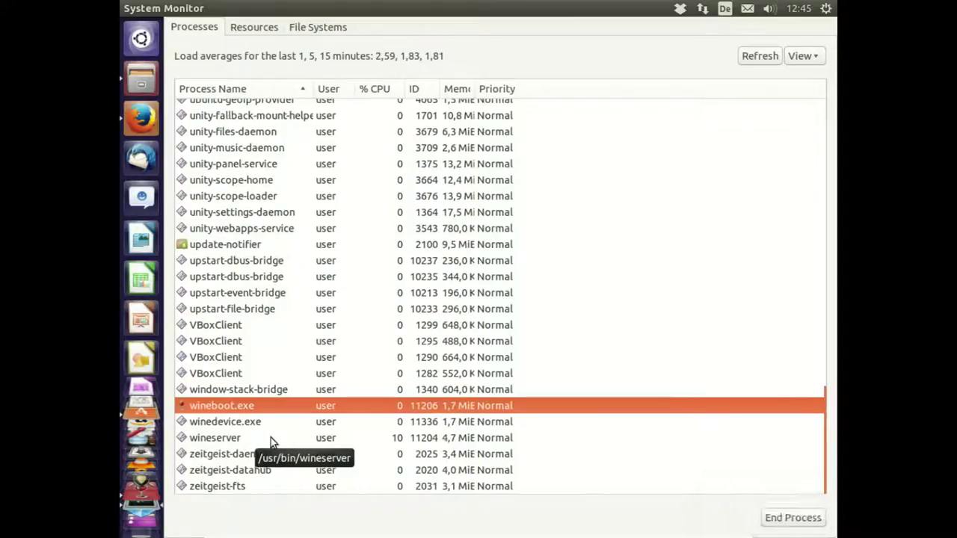
pyautogui.click(233, 439)
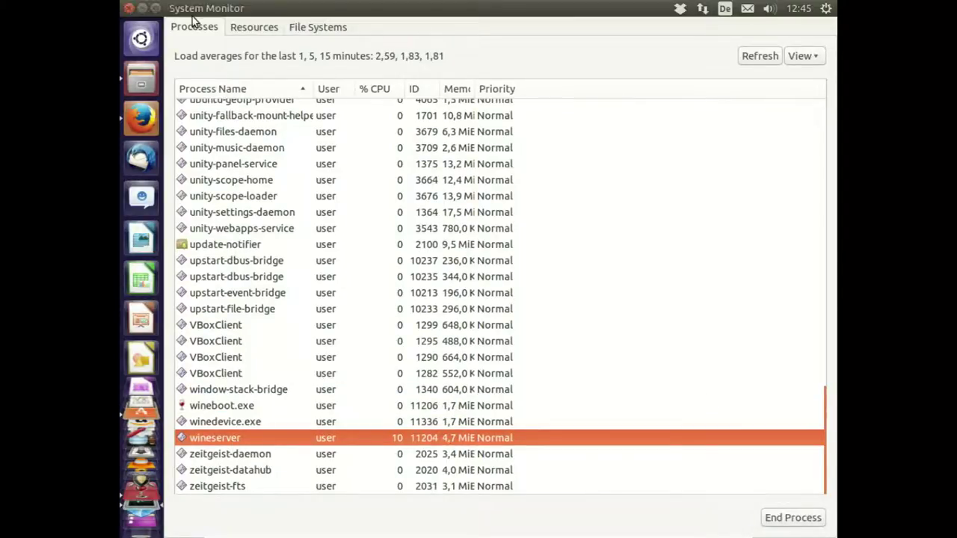
pyautogui.click(269, 28)
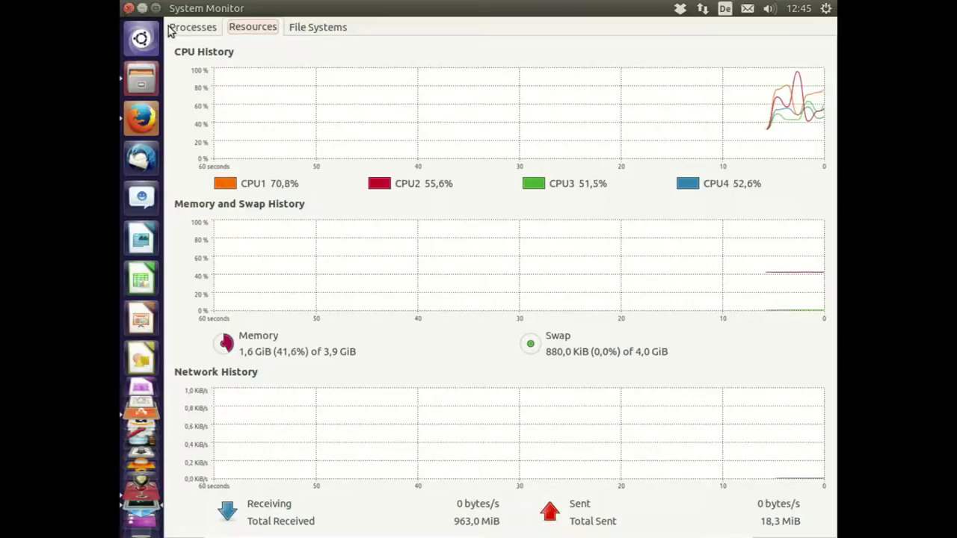
pyautogui.click(193, 28)
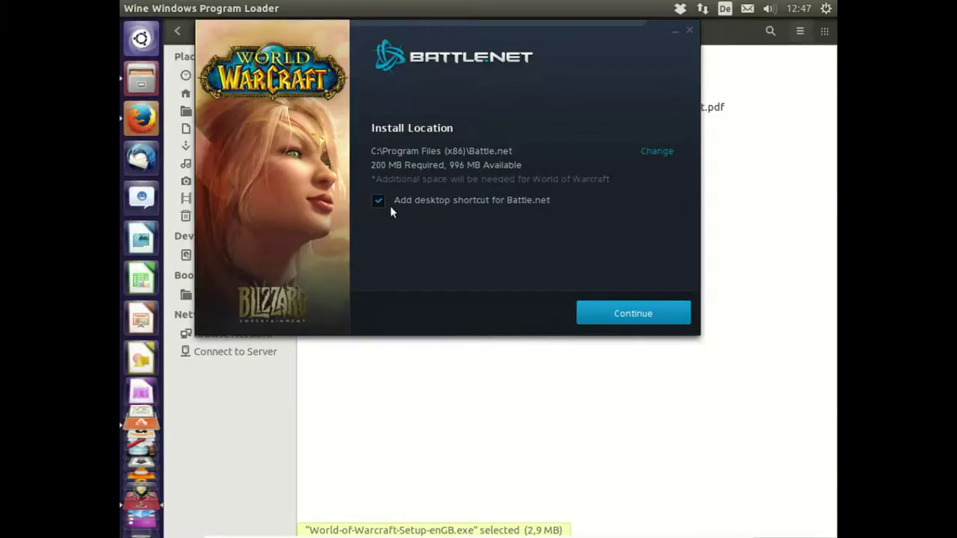
# Step: Install Battle.net to C:\Program Files (x86)\Battle.net with a desktop shortcut, and place the cursor in the login window's email field
pyautogui.click(634, 313)
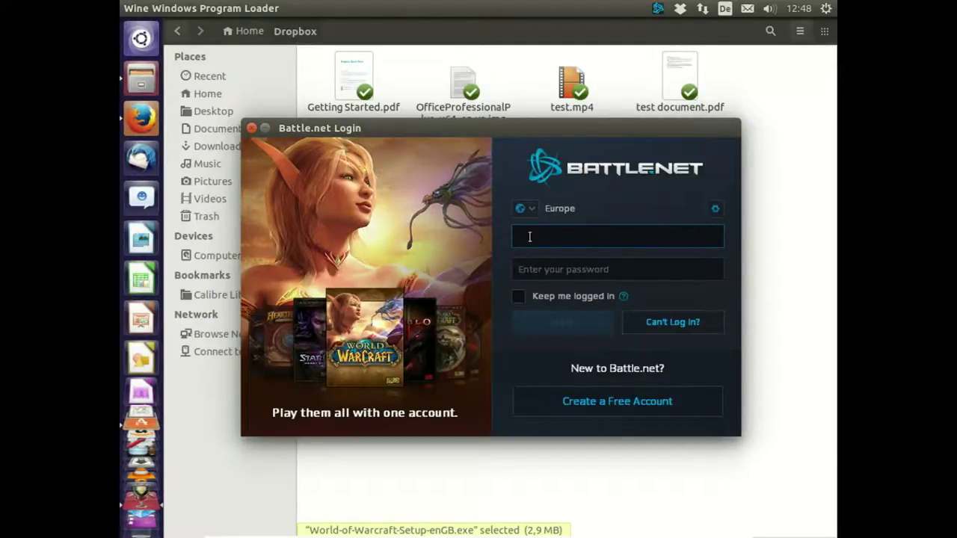
pyautogui.click(529, 269)
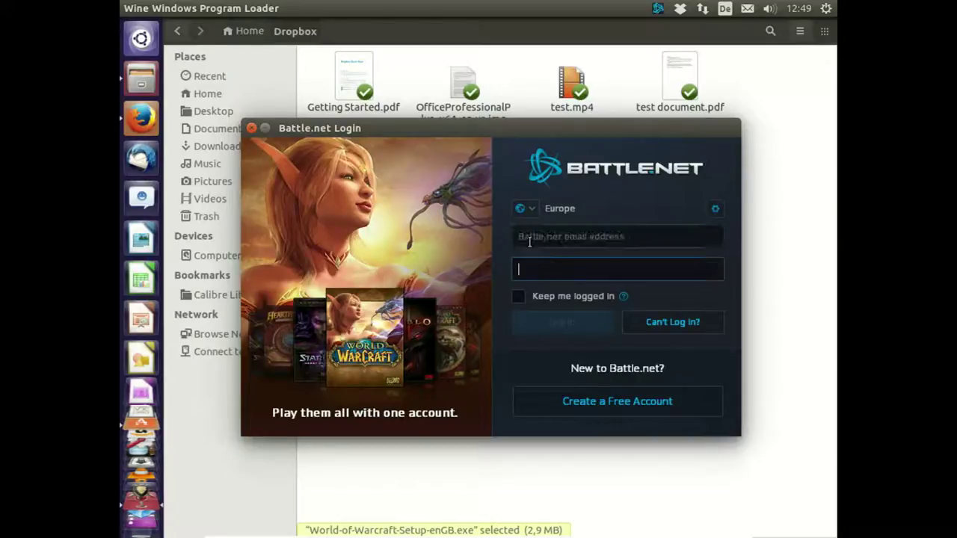
pyautogui.click(529, 236)
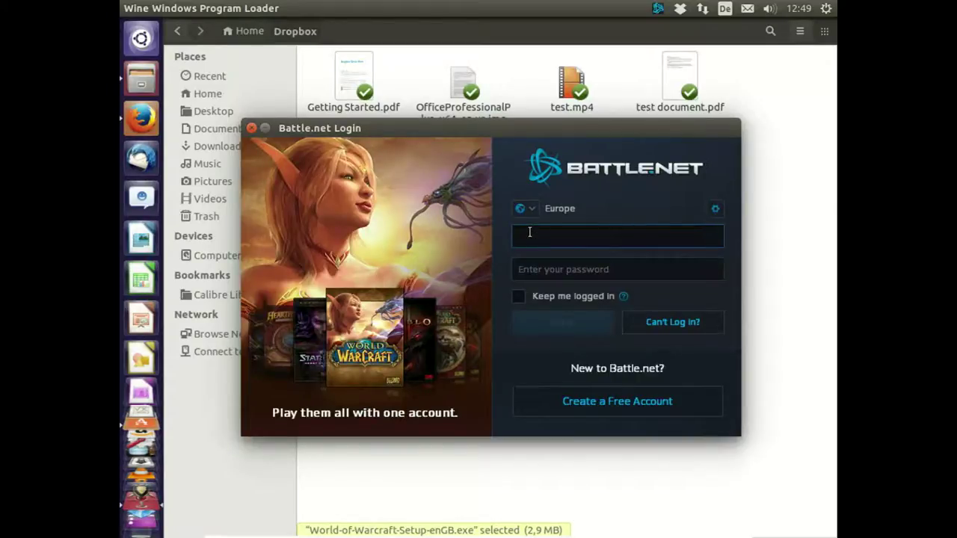
pyautogui.moveTo(589, 151); pyautogui.dragTo(611, 211)
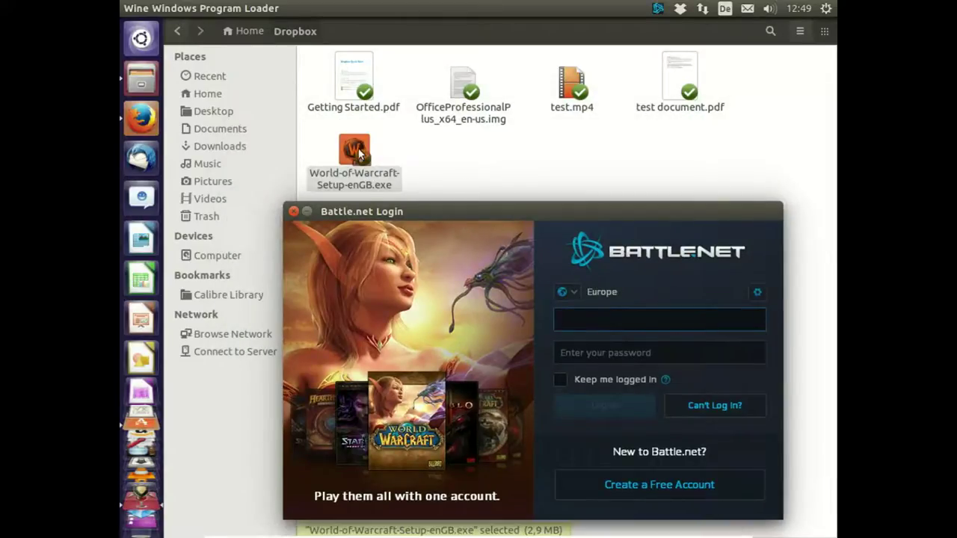
pyautogui.moveTo(376, 214); pyautogui.dragTo(372, 158)
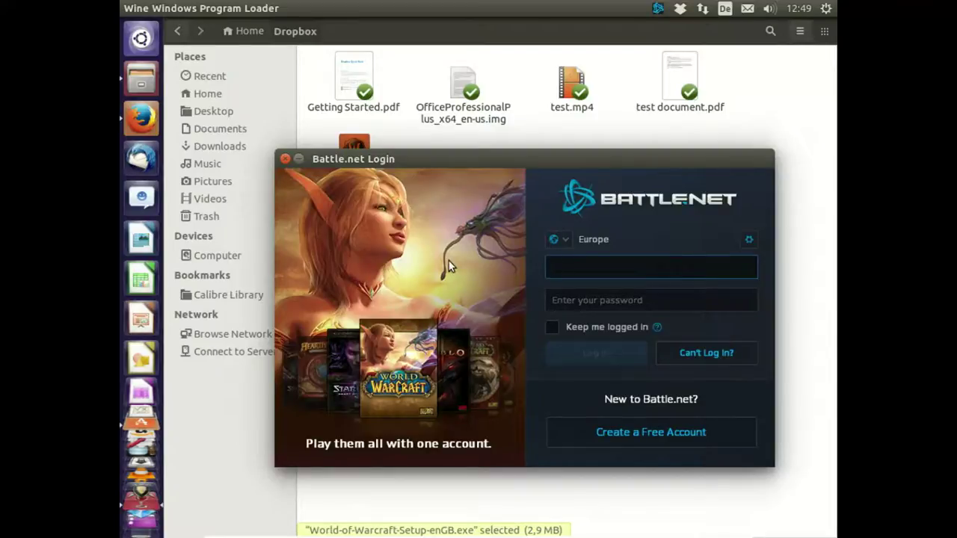
pyautogui.moveTo(424, 161); pyautogui.dragTo(418, 179)
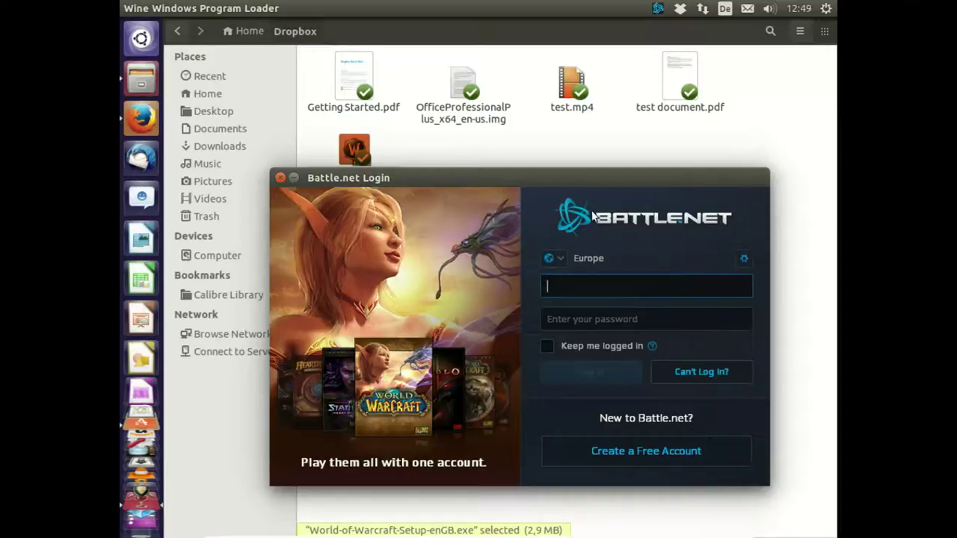
pyautogui.moveTo(583, 177); pyautogui.dragTo(566, 177)
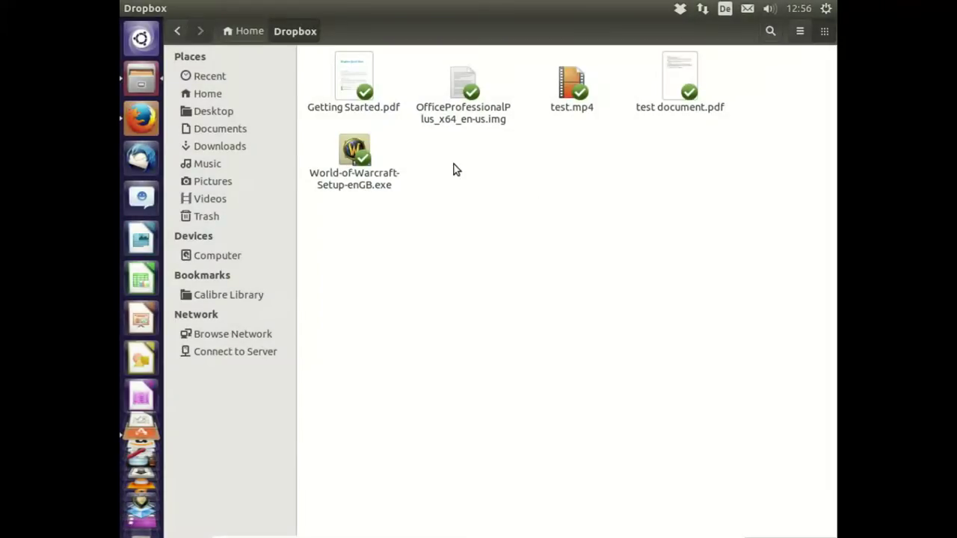
# Step: Check which applications can open OfficeProfessionalPlus_x64_en-us.img, leaving the file selected without opening it
pyautogui.rightClick(446, 125)
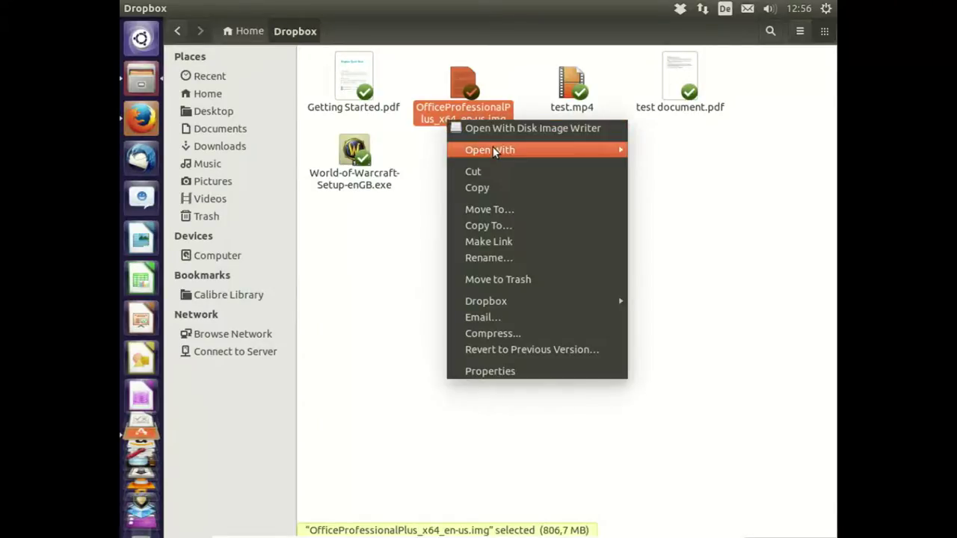
pyautogui.moveTo(514, 151)
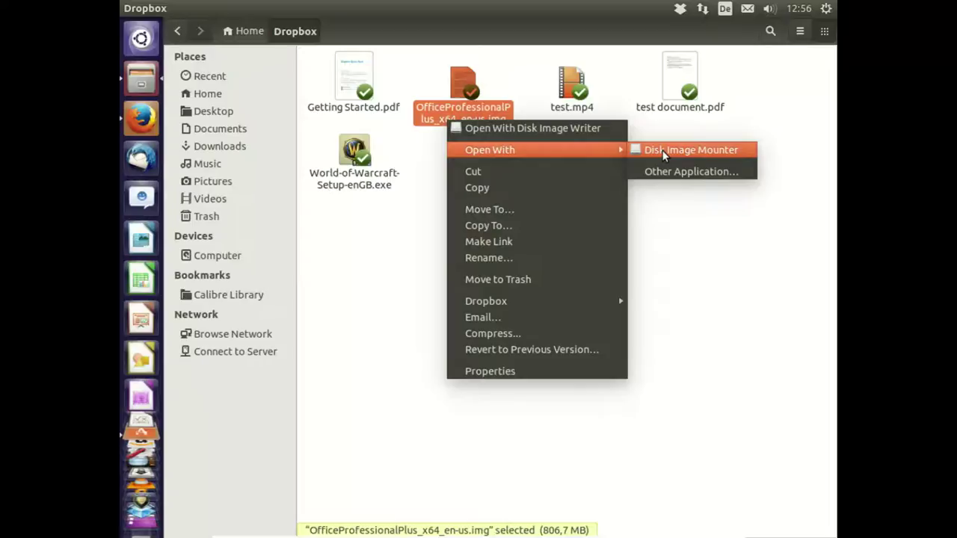
pyautogui.click(672, 218)
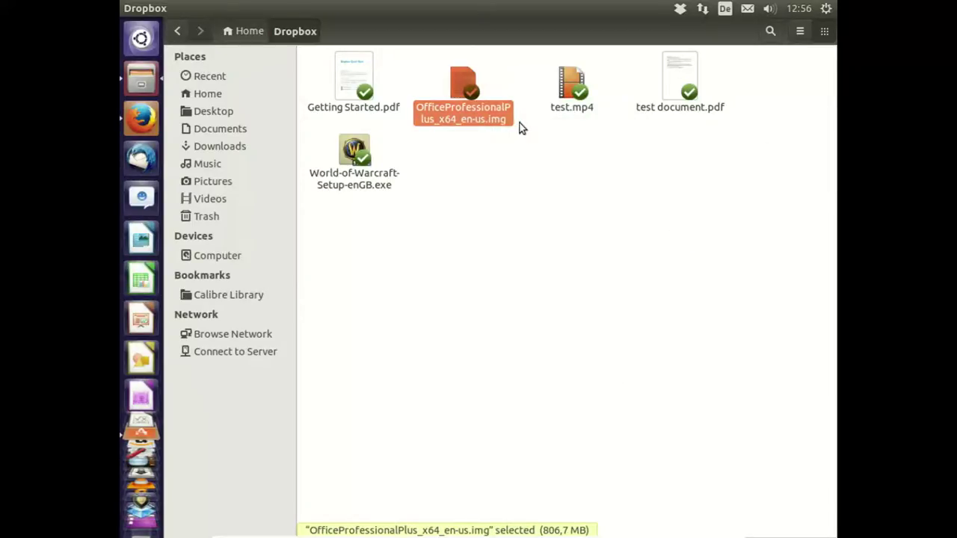
pyautogui.click(490, 244)
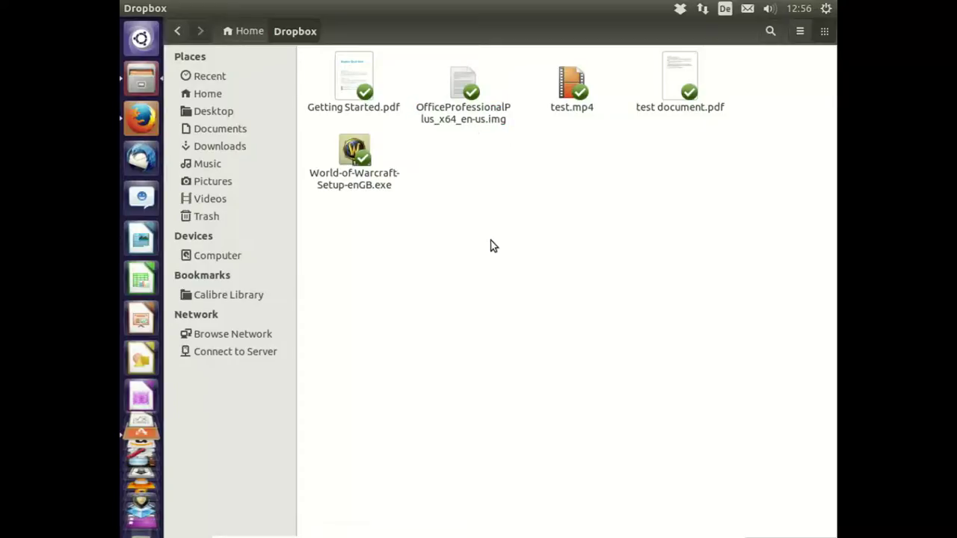
pyautogui.click(458, 126)
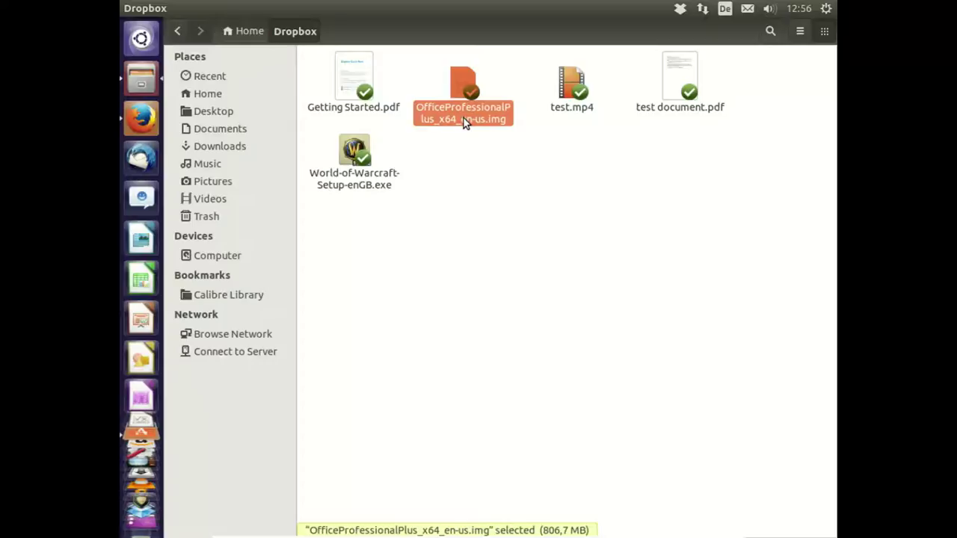
# Step: Mount OfficeProfessionalPlus_x64_en-us.img with Disk Image Mounter and open the mounted UDF Volume
pyautogui.rightClick(463, 123)
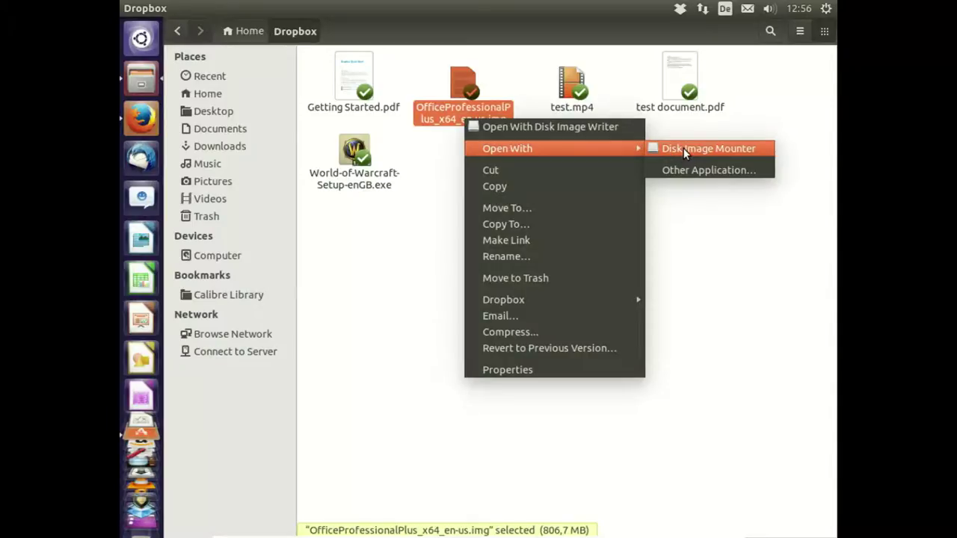
pyautogui.click(683, 148)
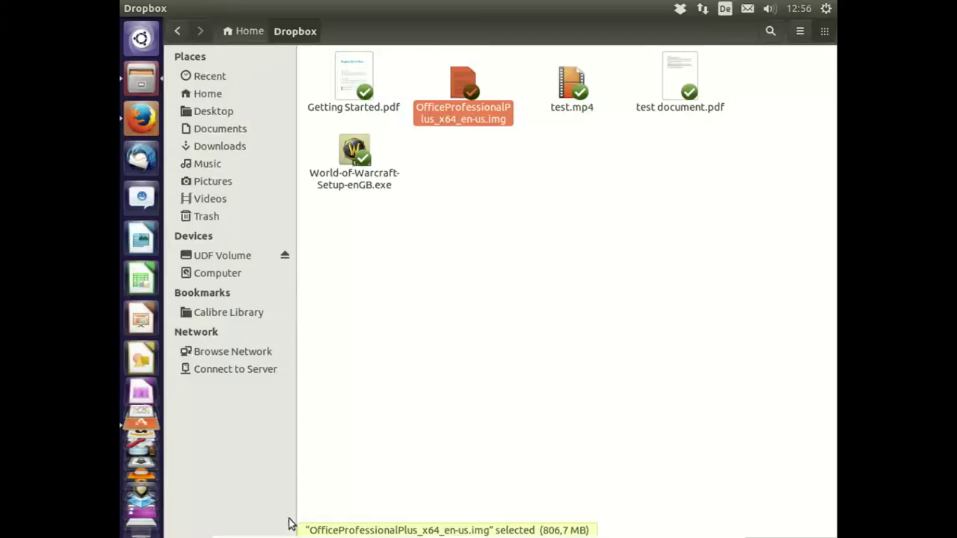
pyautogui.moveTo(207, 528)
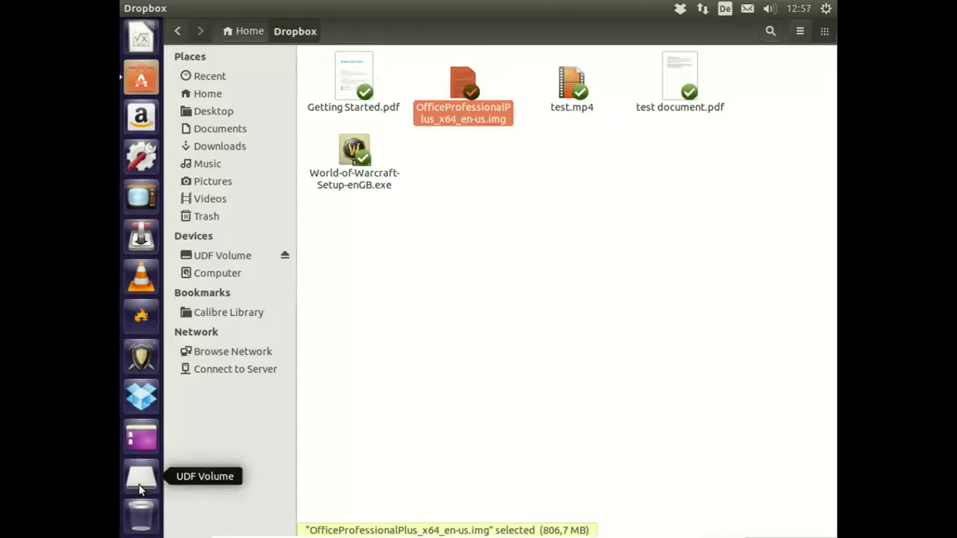
pyautogui.click(140, 487)
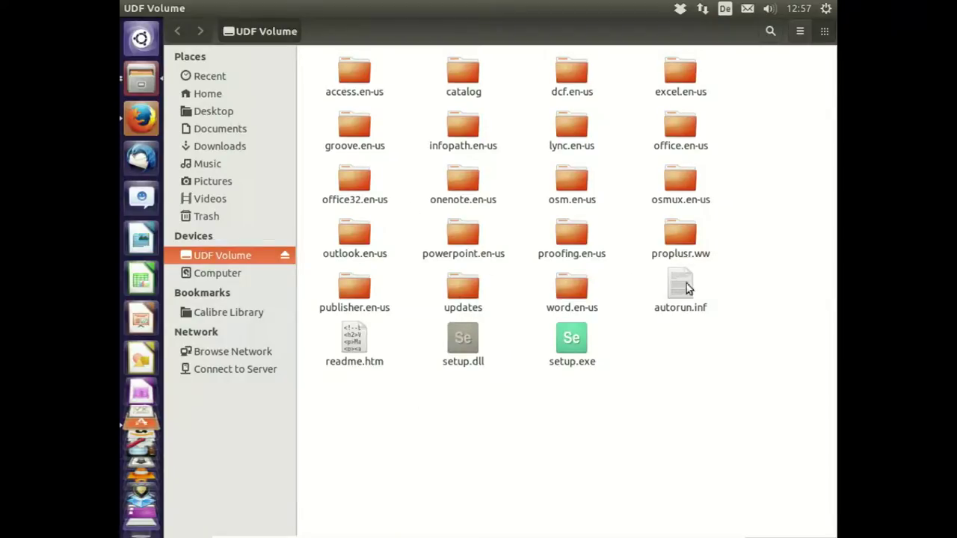
# Step: Try to run setup.exe from the UDF Volume with Wine Windows Program Loader, and dismiss the resulting dialog
pyautogui.rightClick(575, 343)
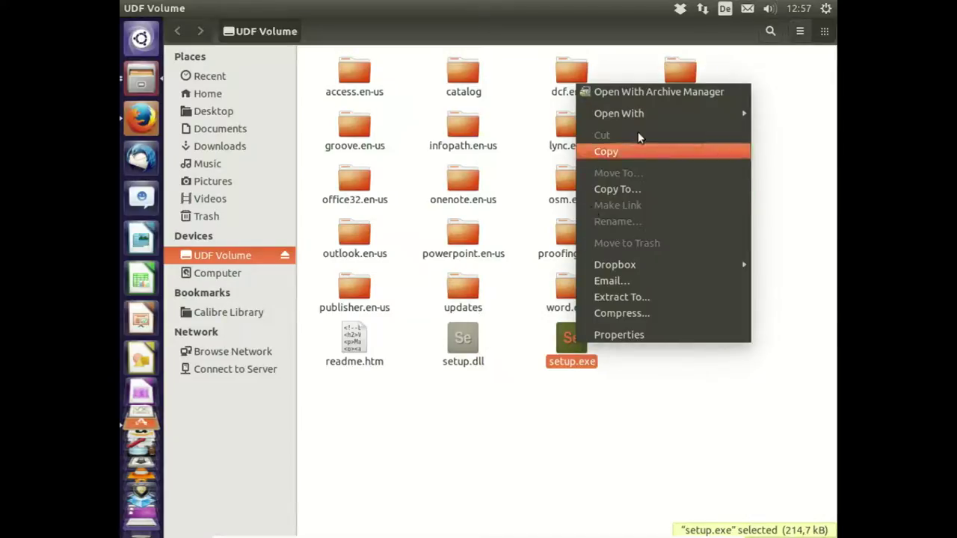
pyautogui.moveTo(668, 114)
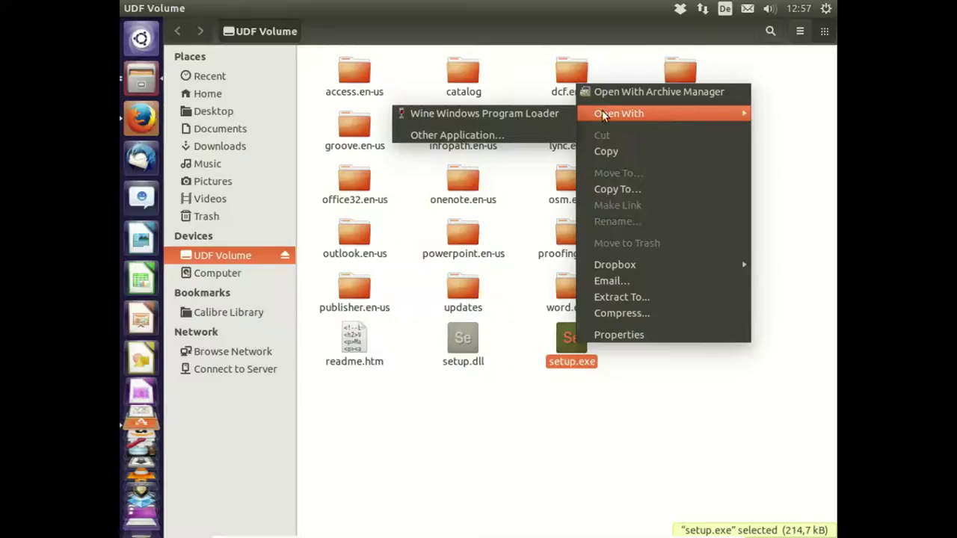
pyautogui.click(512, 112)
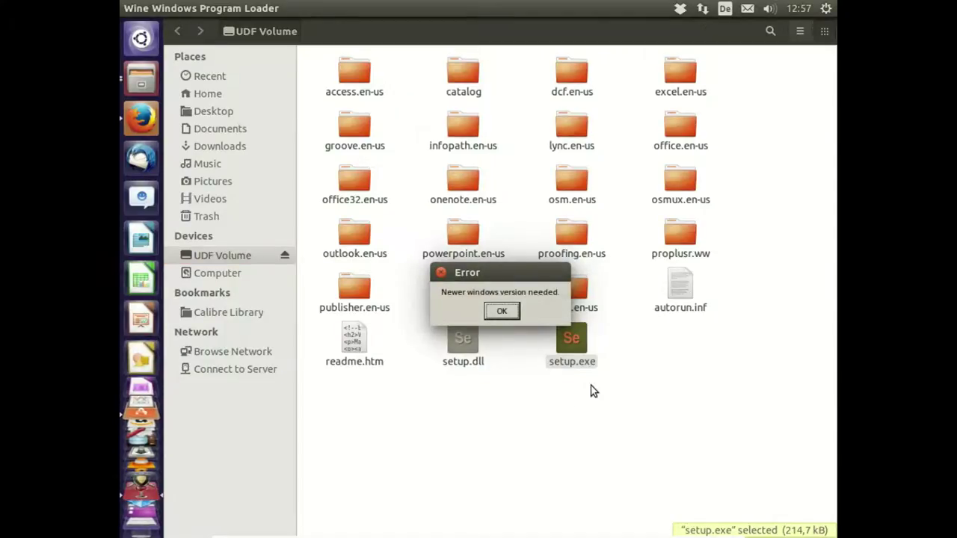
pyautogui.moveTo(479, 271); pyautogui.dragTo(529, 265)
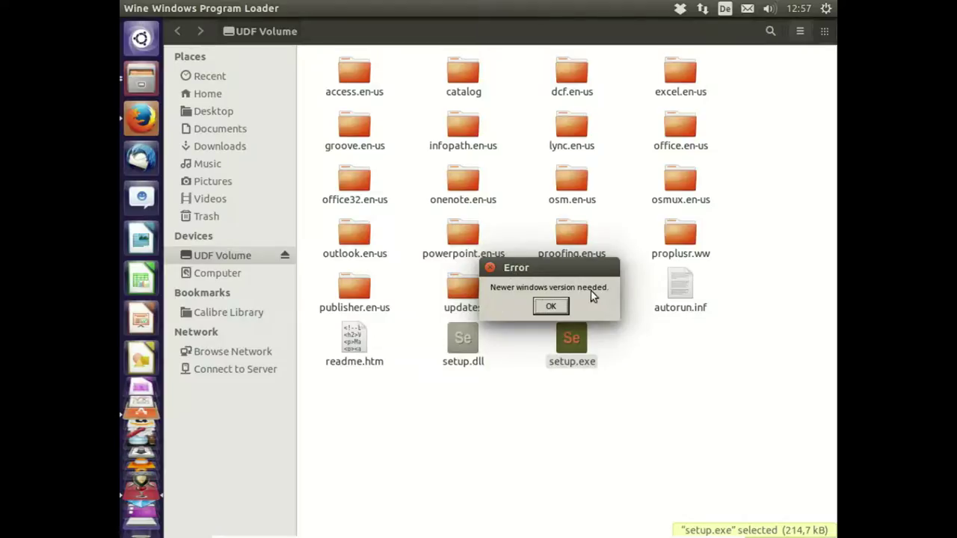
pyautogui.click(550, 308)
pyautogui.click(555, 307)
pyautogui.click(550, 309)
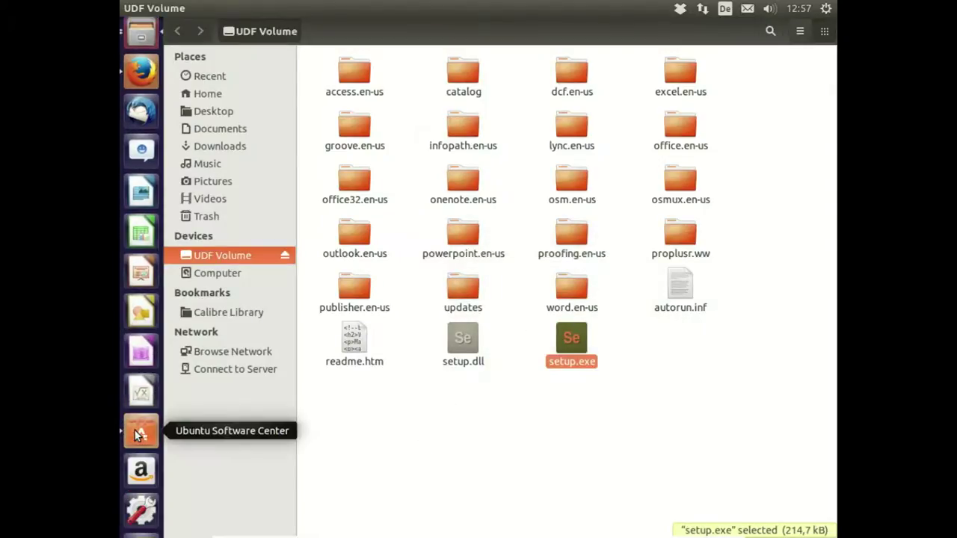
# Step: Switch to Ubuntu Software Center, check the Wine Windows Program Loader's add-ons and version details, and close it
pyautogui.click(139, 433)
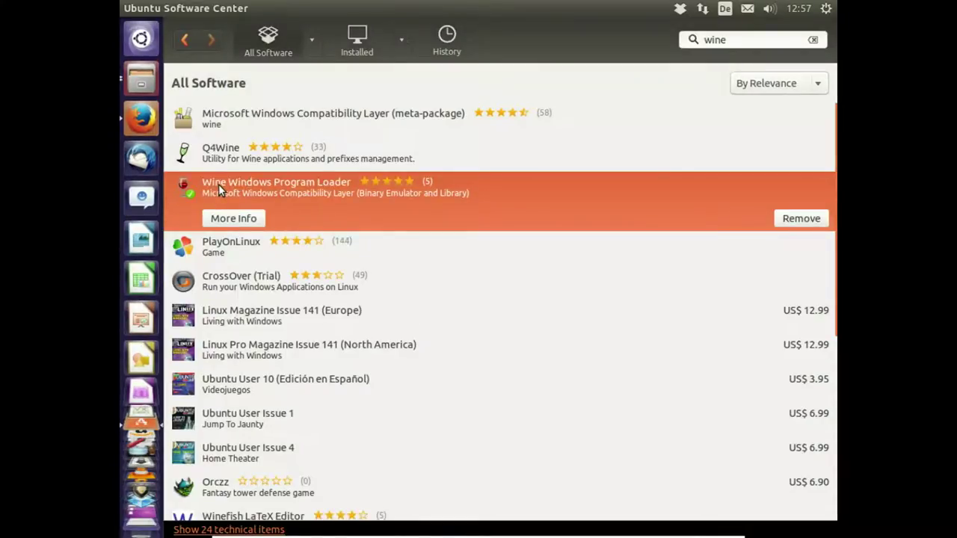
pyautogui.click(246, 221)
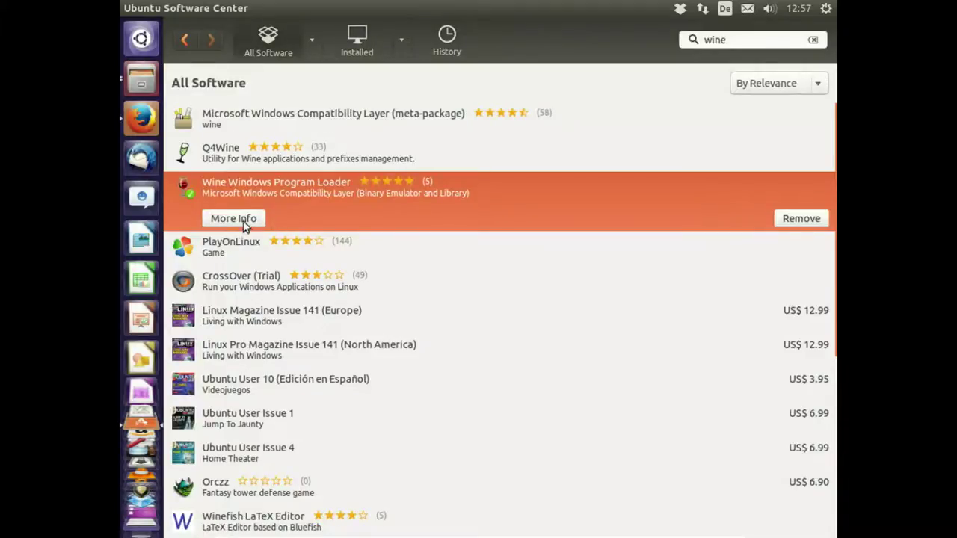
pyautogui.click(246, 219)
pyautogui.scroll(-10, 465, 377)
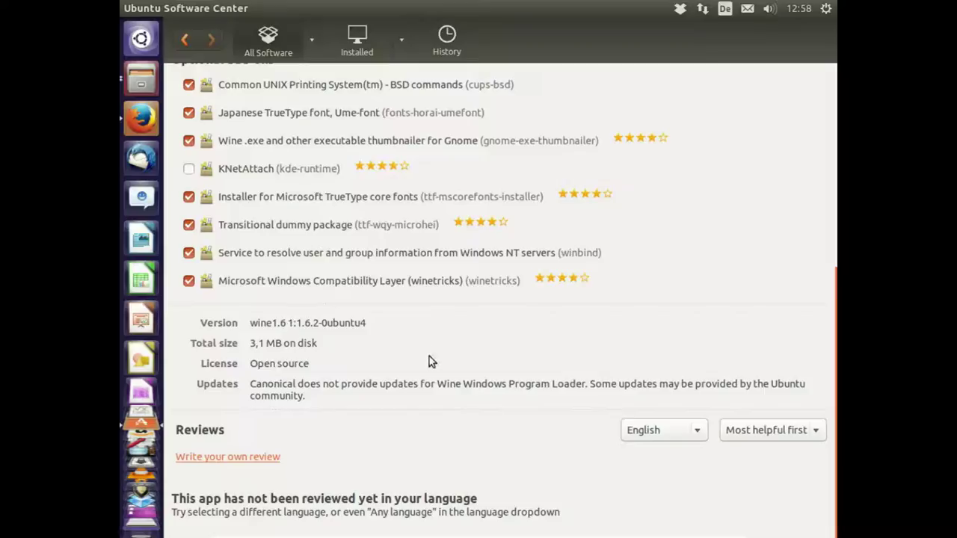
pyautogui.scroll(10, 422, 357)
pyautogui.moveTo(127, 8)
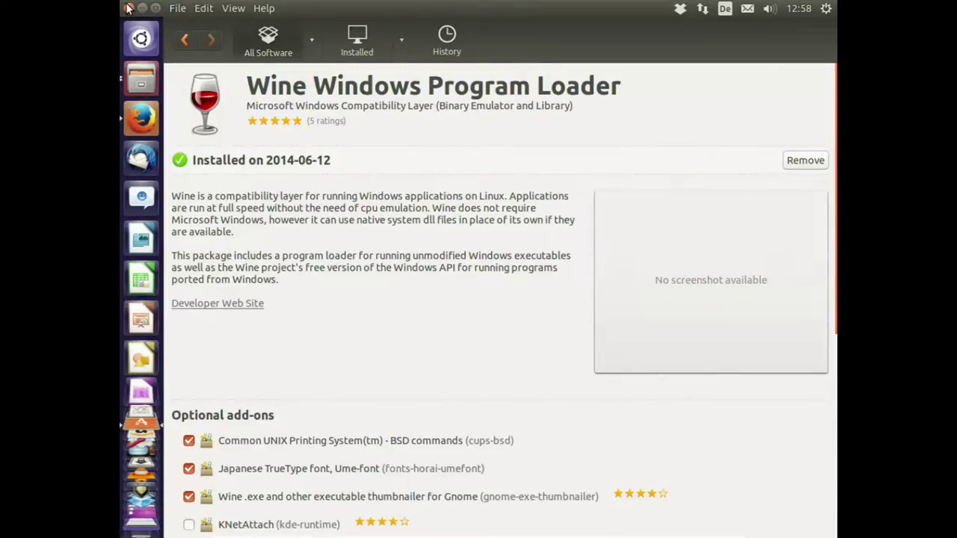
pyautogui.click(127, 8)
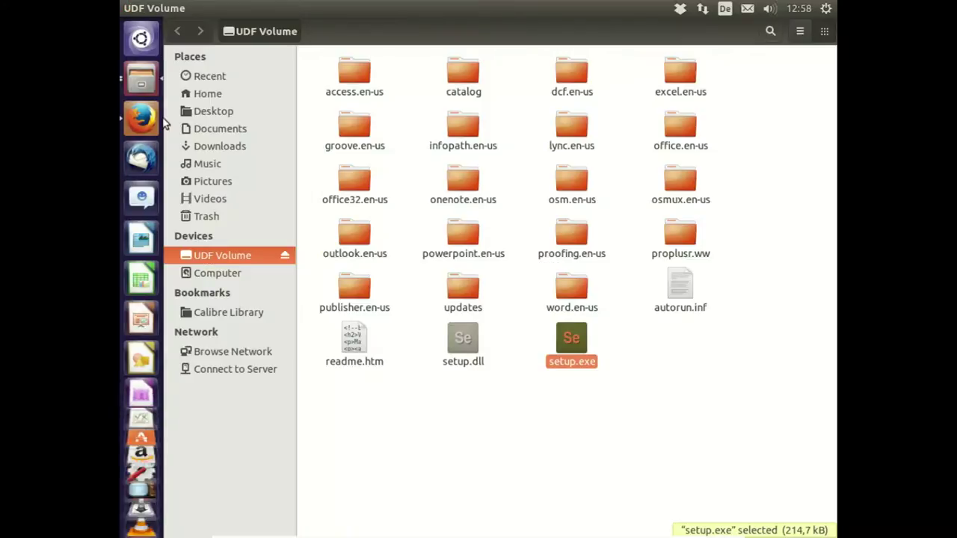
# Step: Switch to Firefox, open the AppDB from the WineHQ site, and look through its Top-10 Platinum list
pyautogui.click(140, 122)
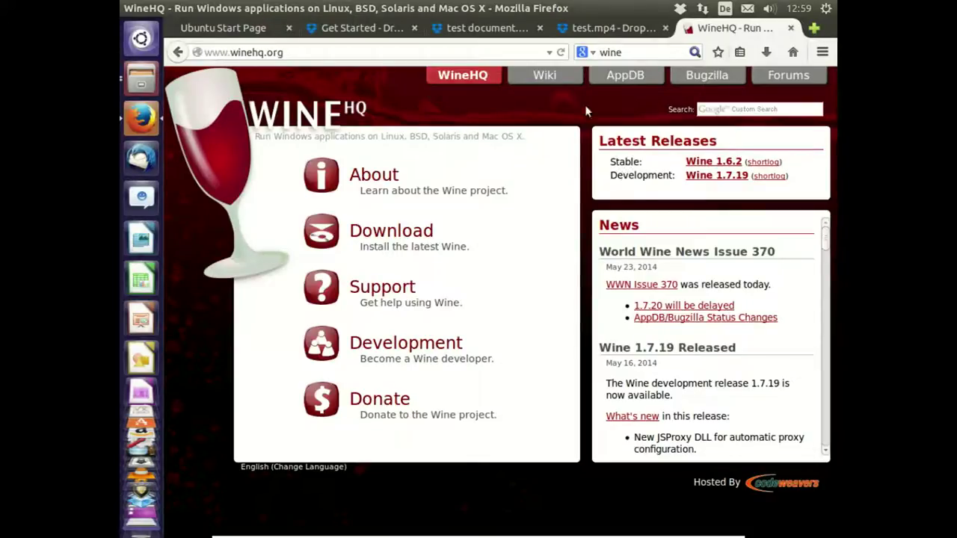
pyautogui.click(624, 75)
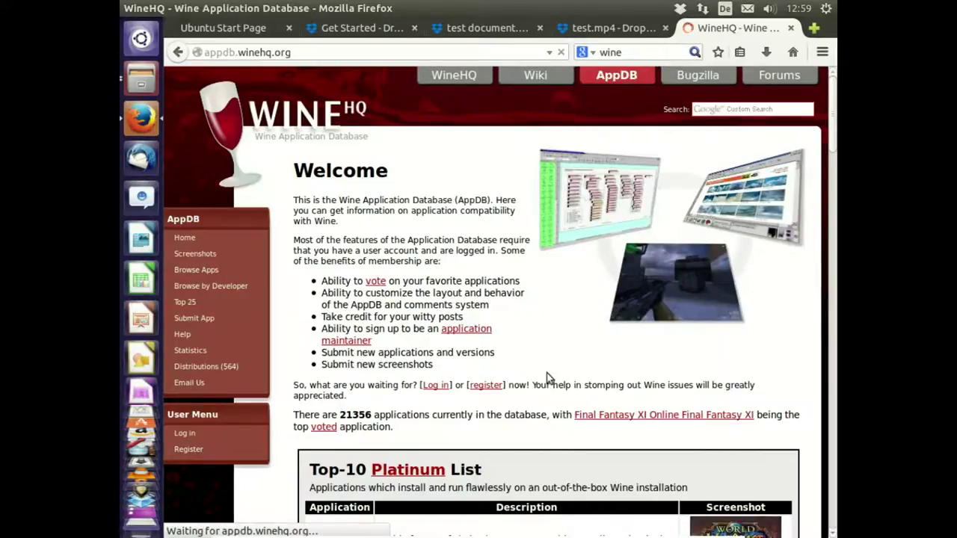
pyautogui.scroll(-3, 505, 366)
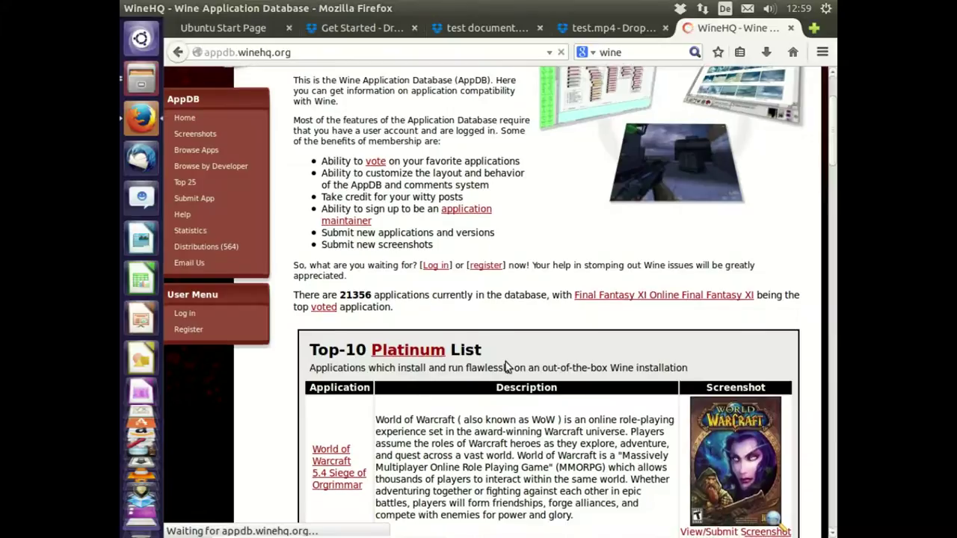
pyautogui.scroll(-3, 511, 420)
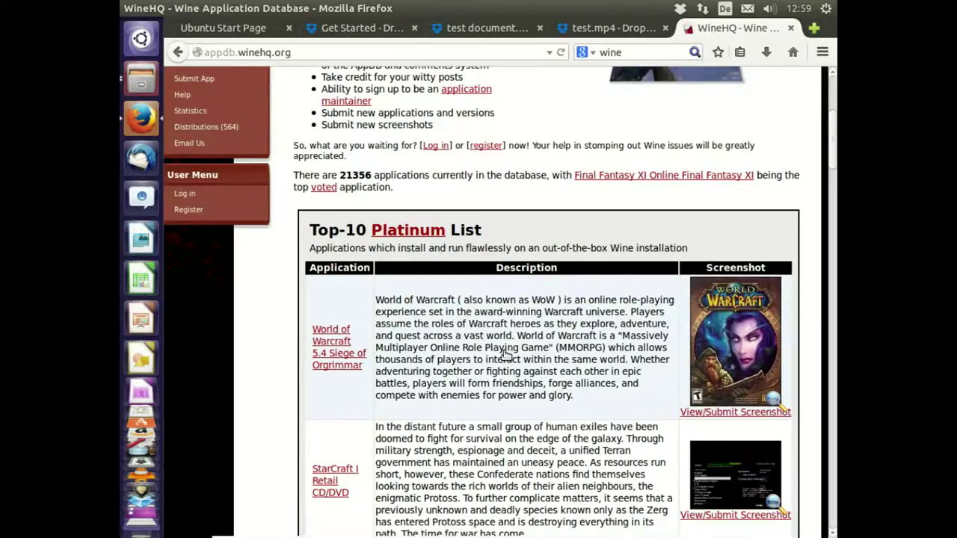
pyautogui.scroll(-3, 523, 350)
pyautogui.scroll(-15, 524, 348)
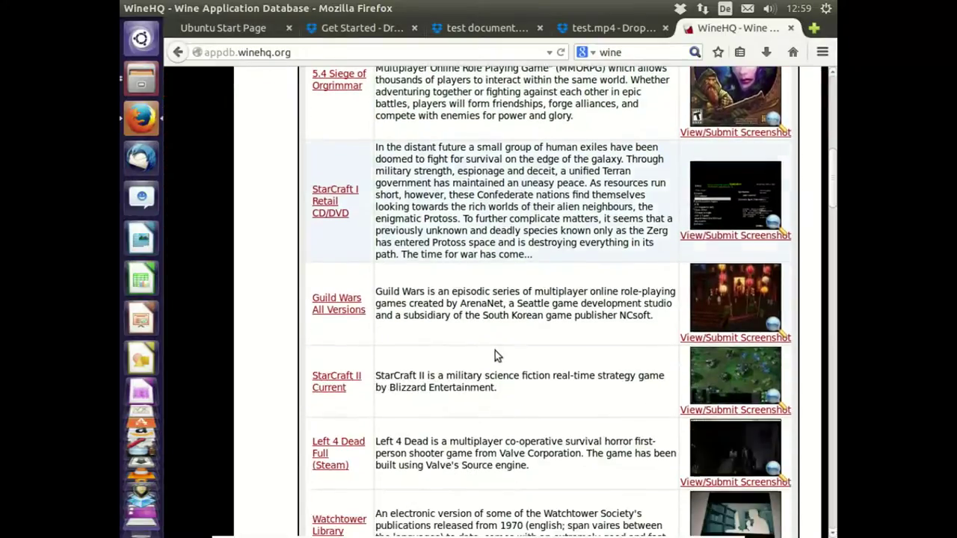
pyautogui.scroll(-3, 485, 357)
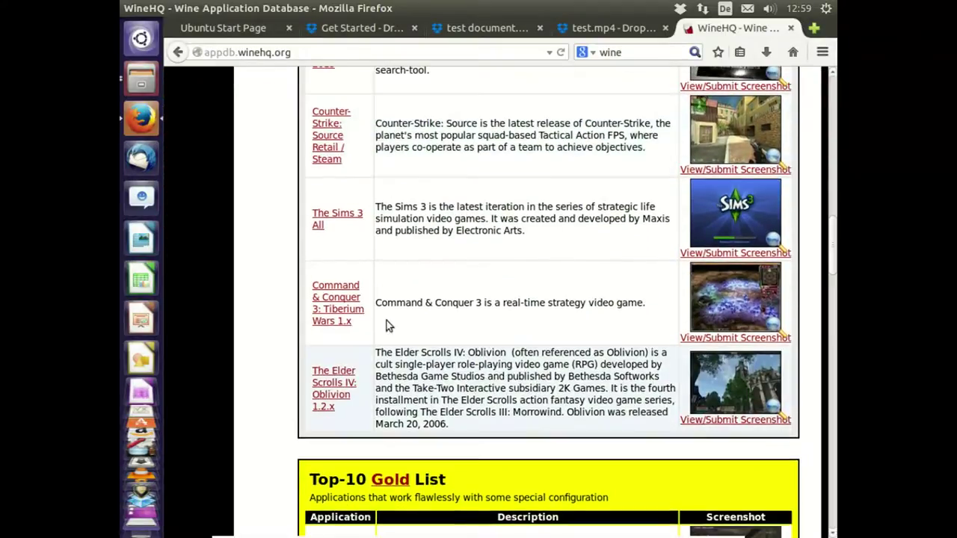
pyautogui.scroll(16, 471, 250)
pyautogui.scroll(9, 402, 246)
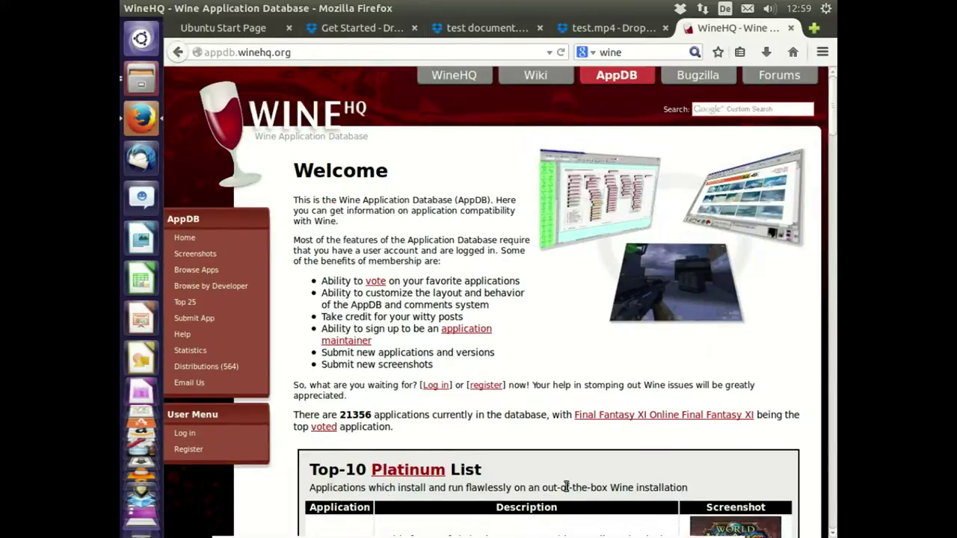
# Step: Examine the Platinum, Gold and Silver Top-10 lists in the AppDB, and return to the beginning of the page
pyautogui.scroll(-6, 572, 422)
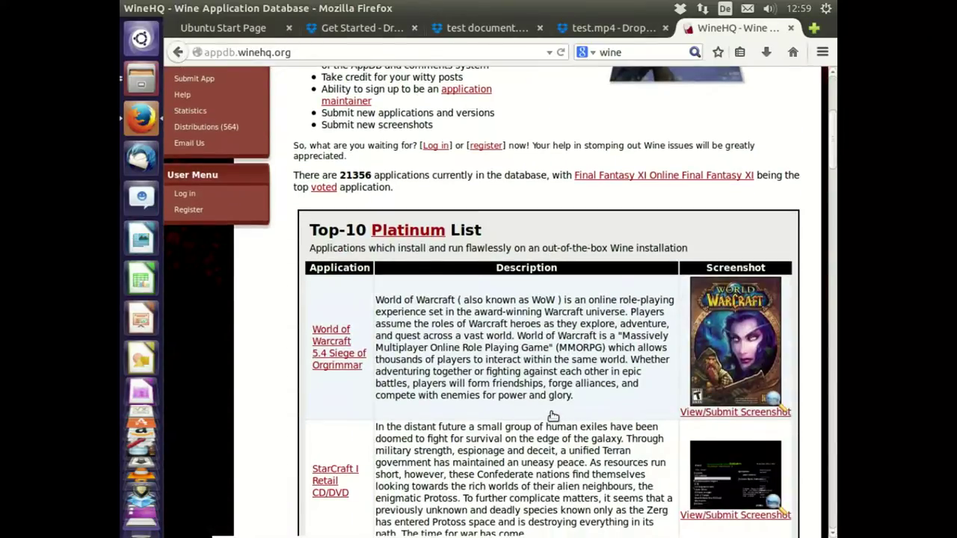
pyautogui.scroll(-15, 553, 417)
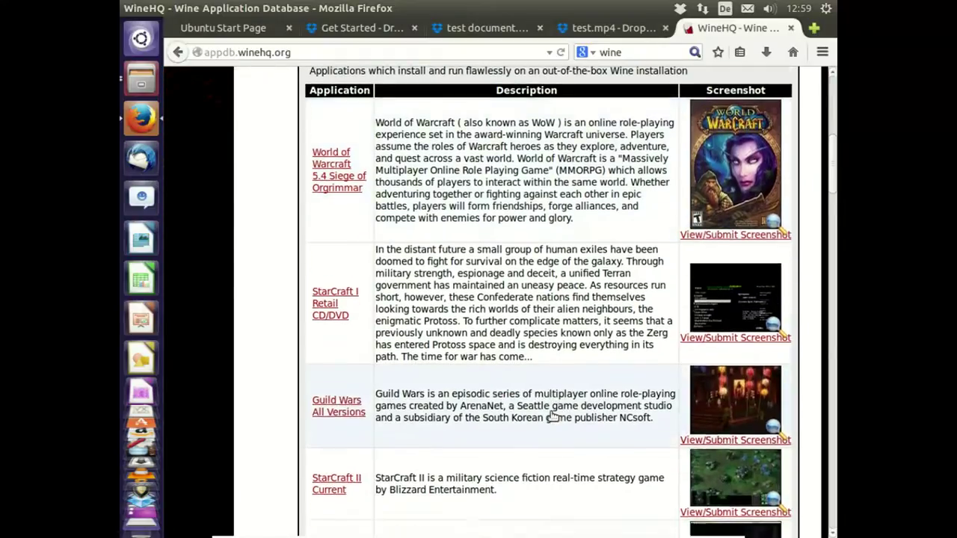
pyautogui.scroll(-8, 509, 412)
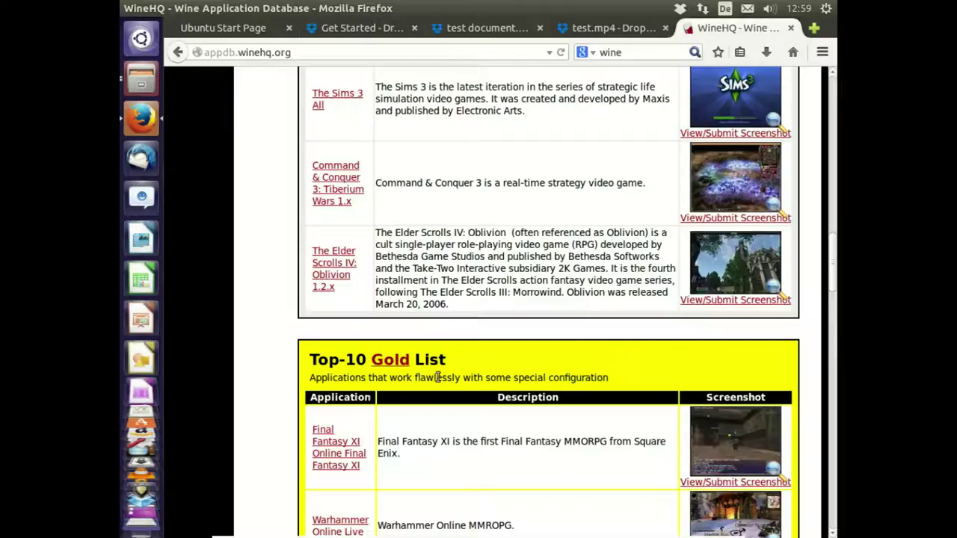
pyautogui.scroll(-16, 559, 397)
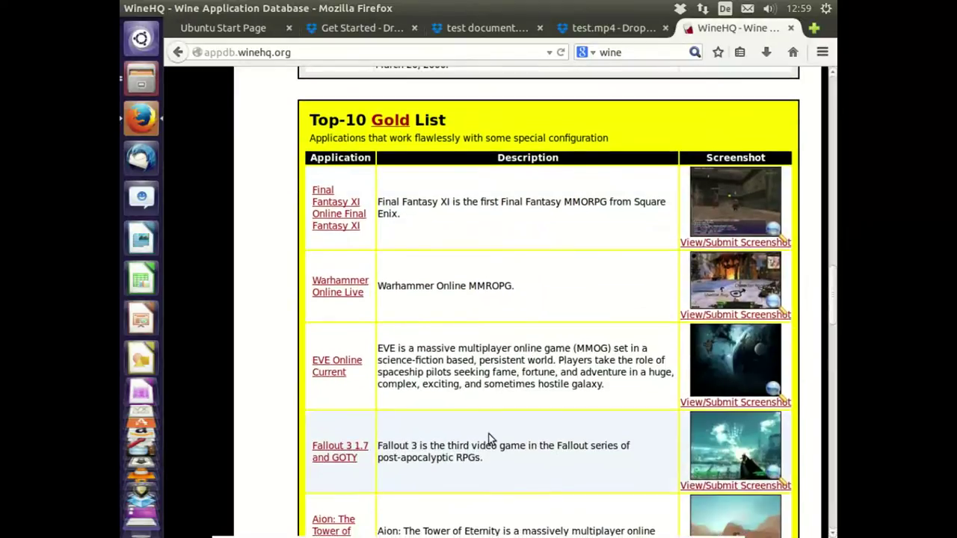
pyautogui.scroll(-3, 505, 408)
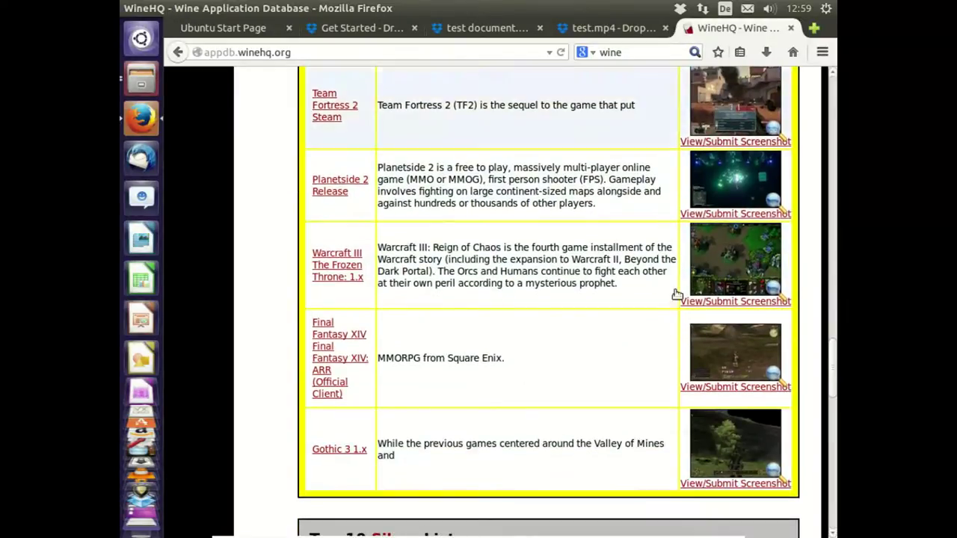
pyautogui.scroll(-6, 499, 424)
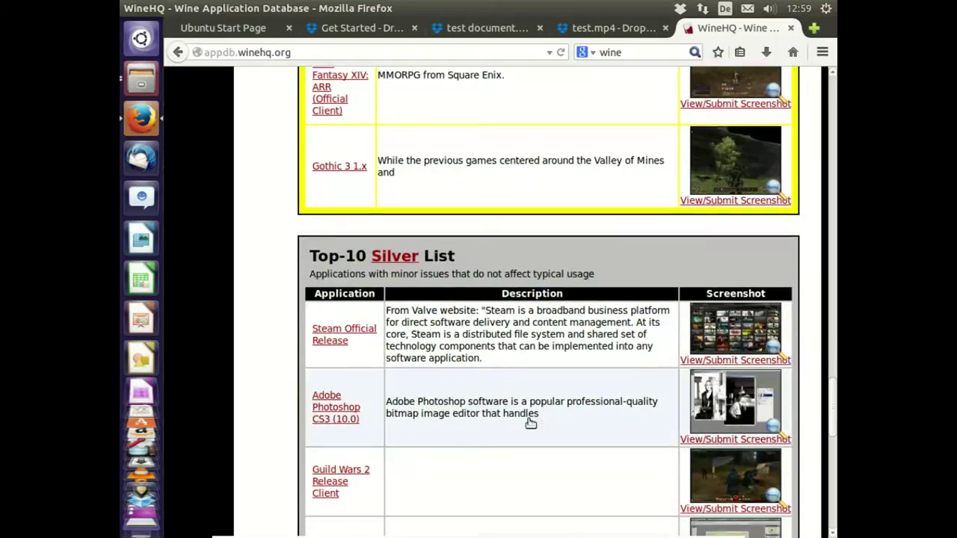
pyautogui.scroll(-2, 528, 419)
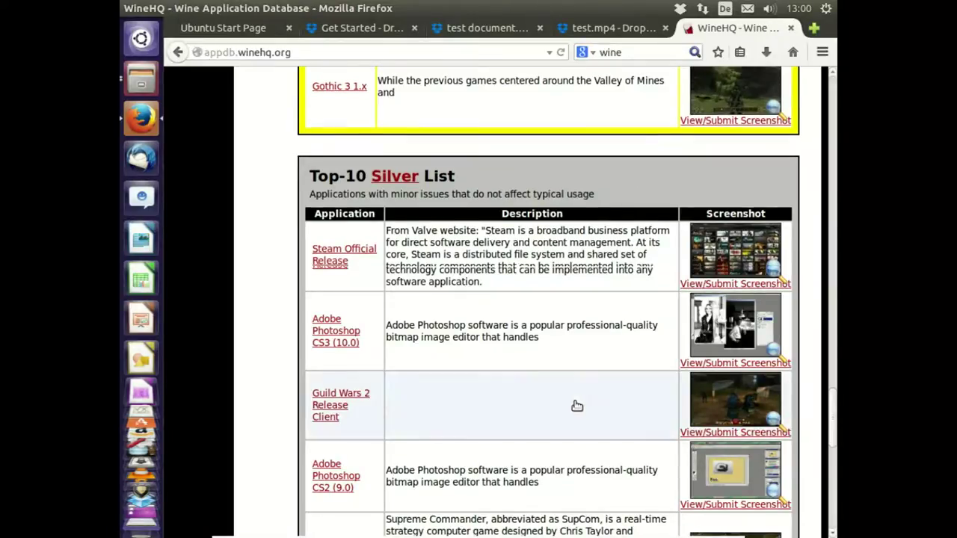
pyautogui.scroll(-10, 493, 406)
pyautogui.scroll(-3, 471, 414)
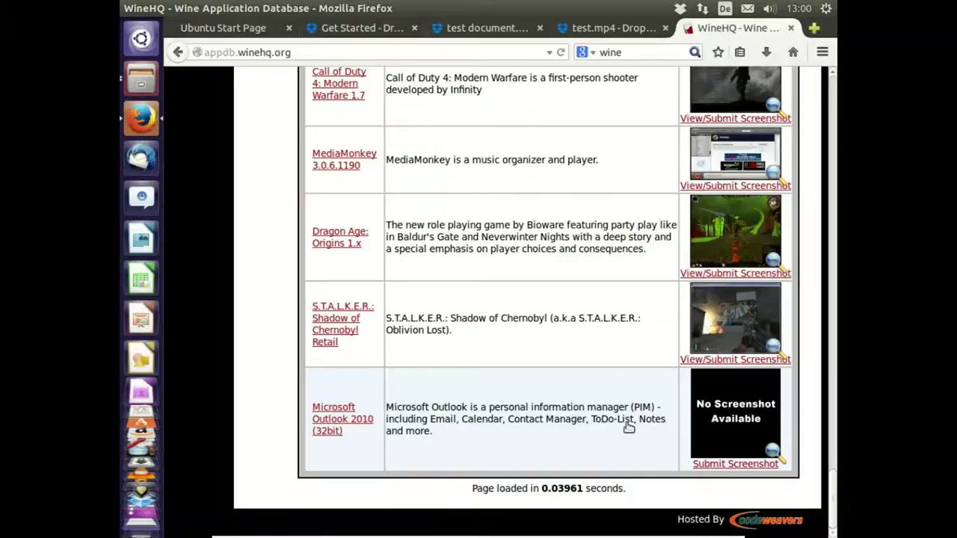
pyautogui.moveTo(836, 490); pyautogui.dragTo(819, 97)
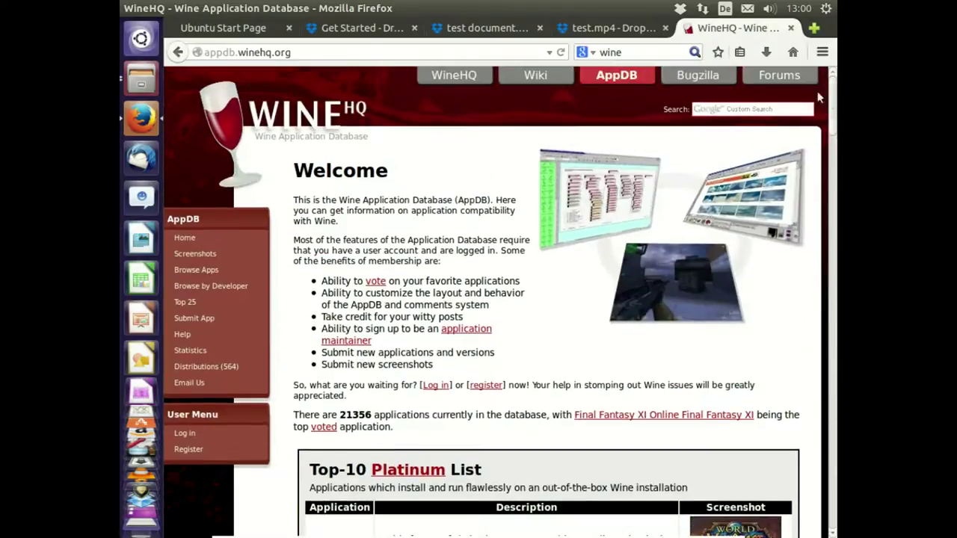
# Step: Search WineHQ for "office" and find the Microsoft Office (installer only) 2013 (32 bit) entry without opening it
pyautogui.click(729, 109)
pyautogui.press('Return')
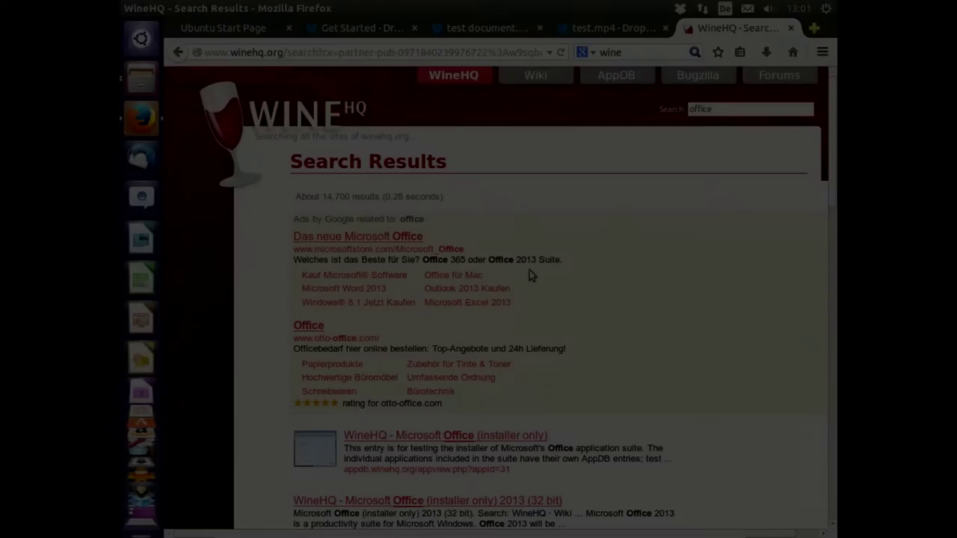
pyautogui.scroll(-2, 533, 389)
pyautogui.scroll(-1, 533, 389)
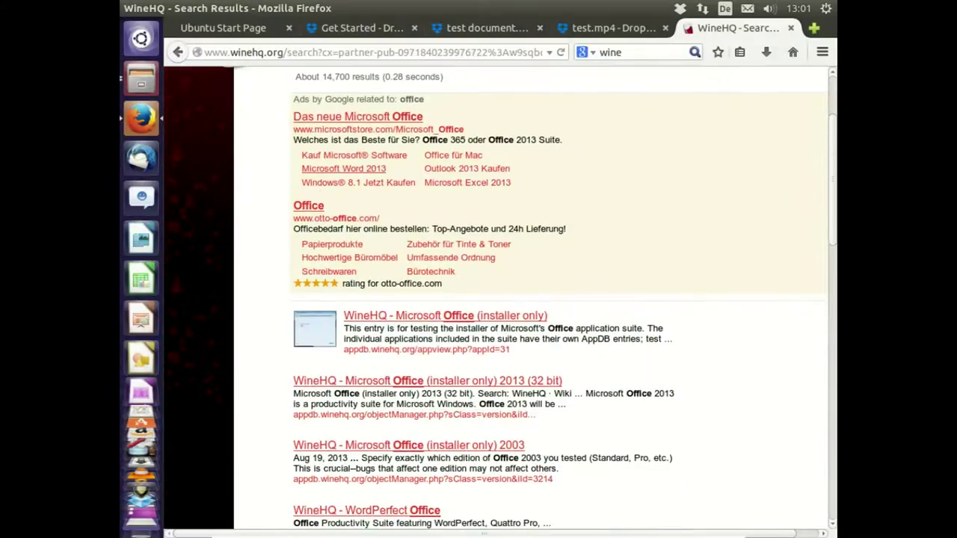
pyautogui.scroll(-2, 561, 368)
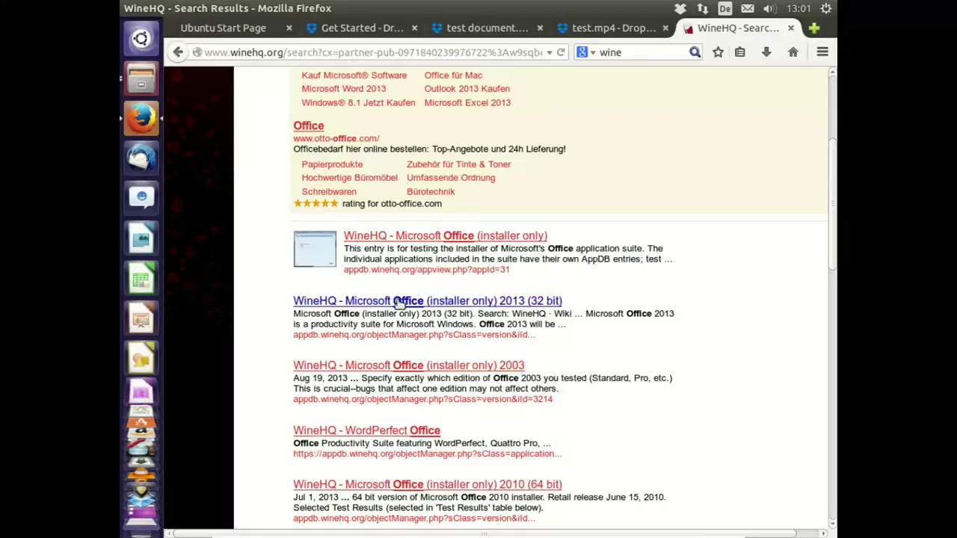
pyautogui.rightClick(503, 307)
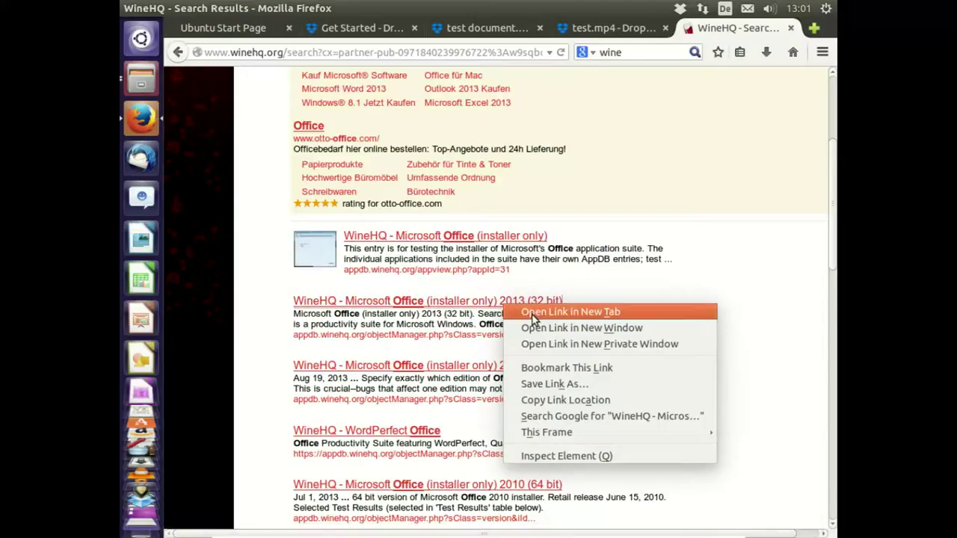
pyautogui.click(572, 284)
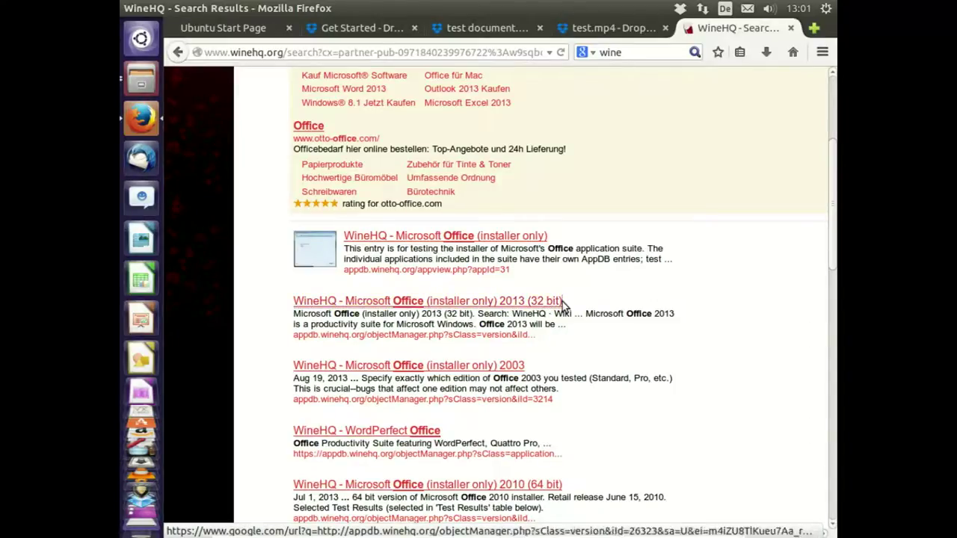
# Step: Switch to the file manager and open the Dropbox folder in Home to check the Office installer image's file name
pyautogui.click(148, 86)
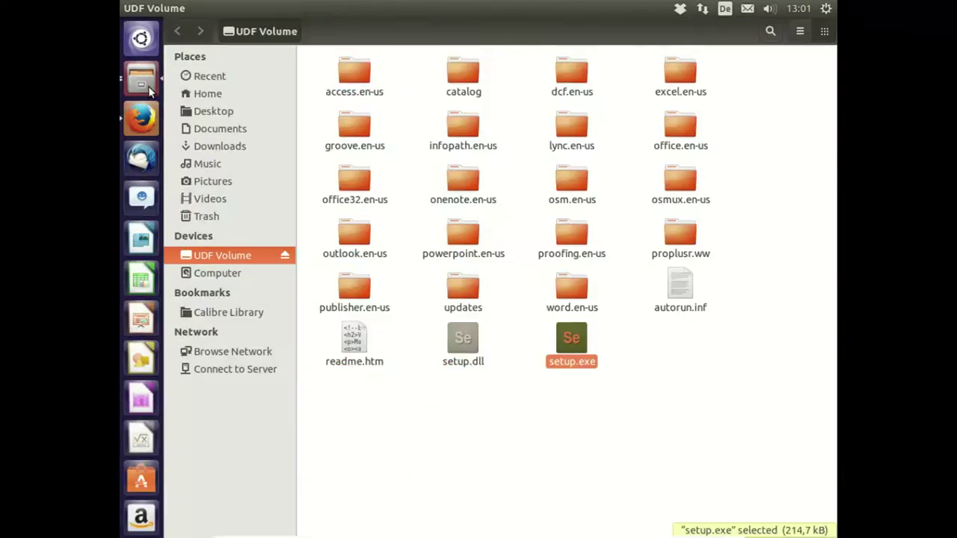
pyautogui.click(207, 96)
pyautogui.doubleClick(355, 127)
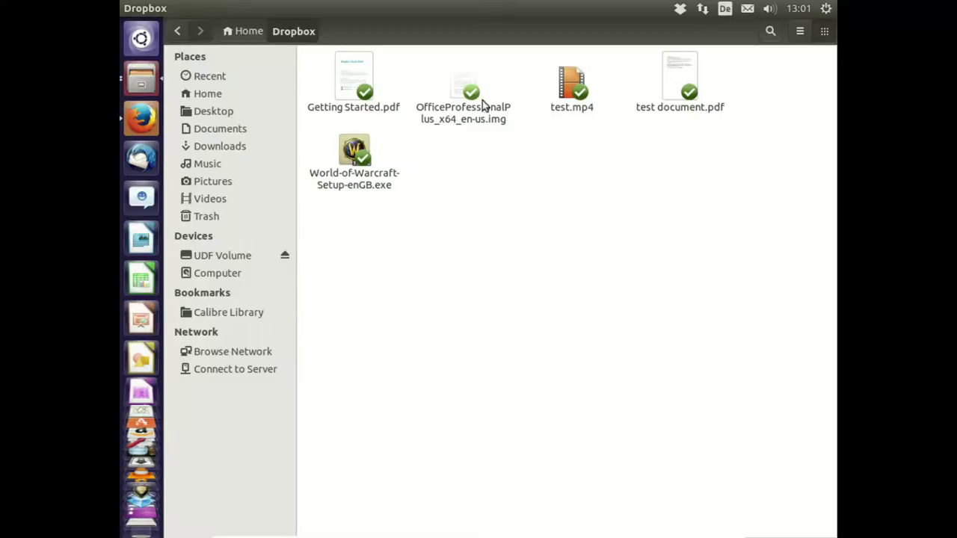
# Step: Return to Firefox, open the Microsoft Office (installer only) 2013 (32 bit) result in a new tab, and switch to it
pyautogui.click(145, 119)
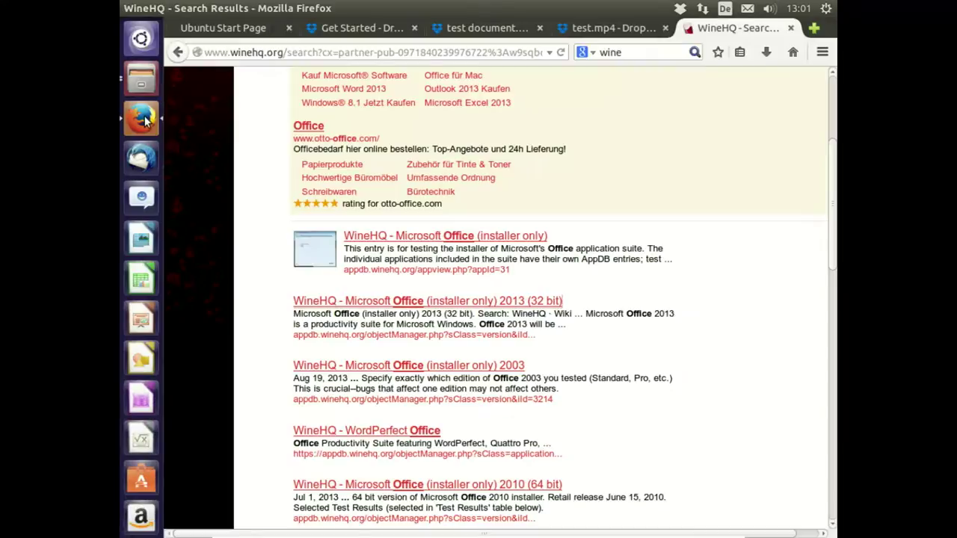
pyautogui.rightClick(498, 301)
pyautogui.click(523, 307)
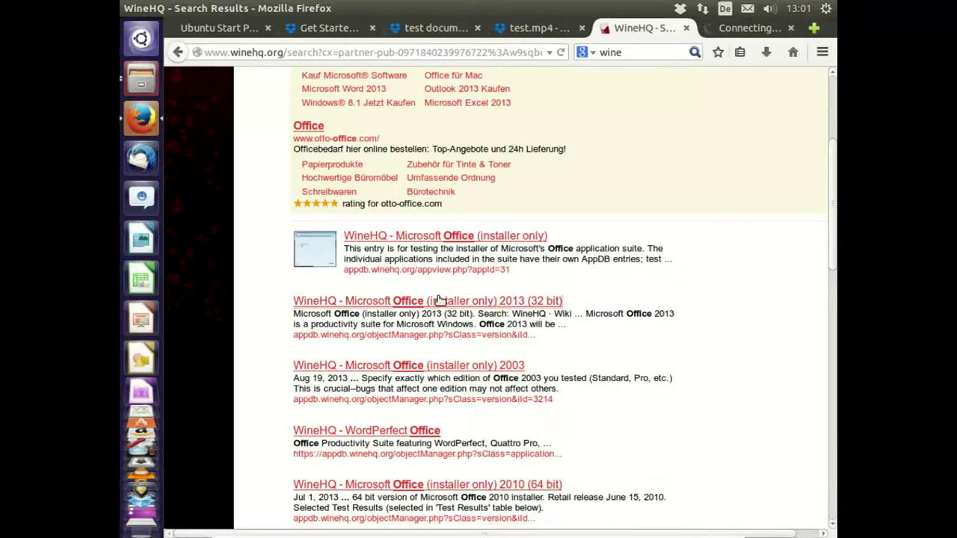
pyautogui.click(750, 29)
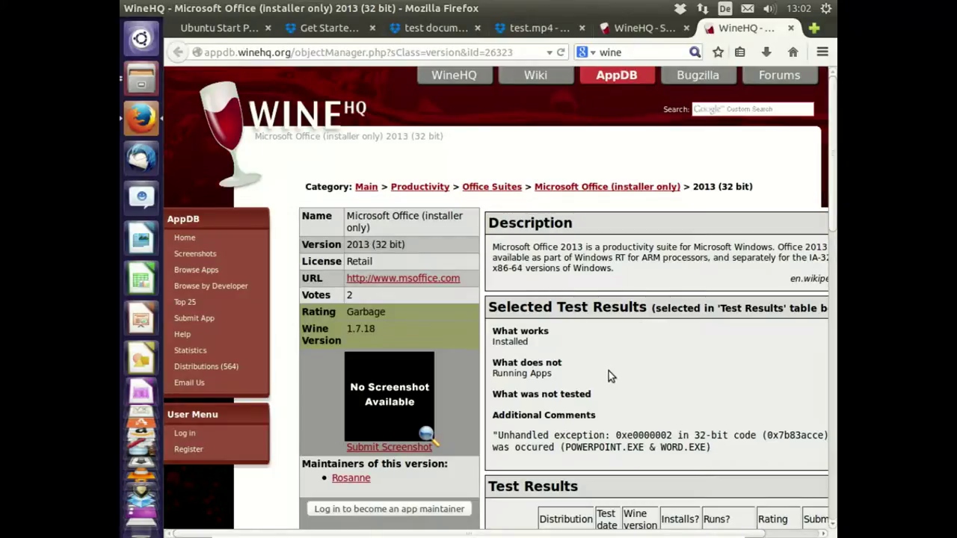
# Step: Examine the Office 2013 (32 bit) entry's test results, including the distributions, Wine versions, install status and ratings
pyautogui.scroll(-2, 608, 370)
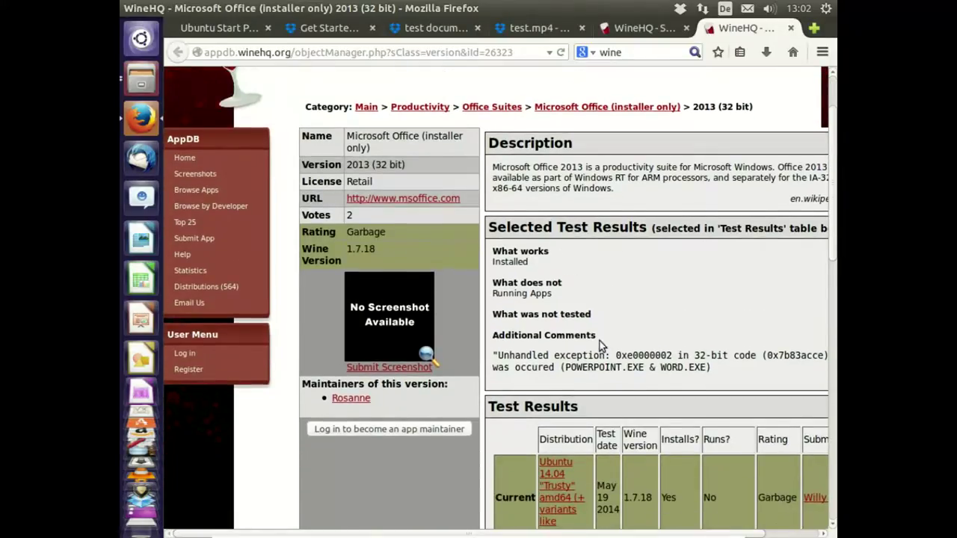
pyautogui.scroll(-3, 600, 341)
pyautogui.scroll(-3, 658, 306)
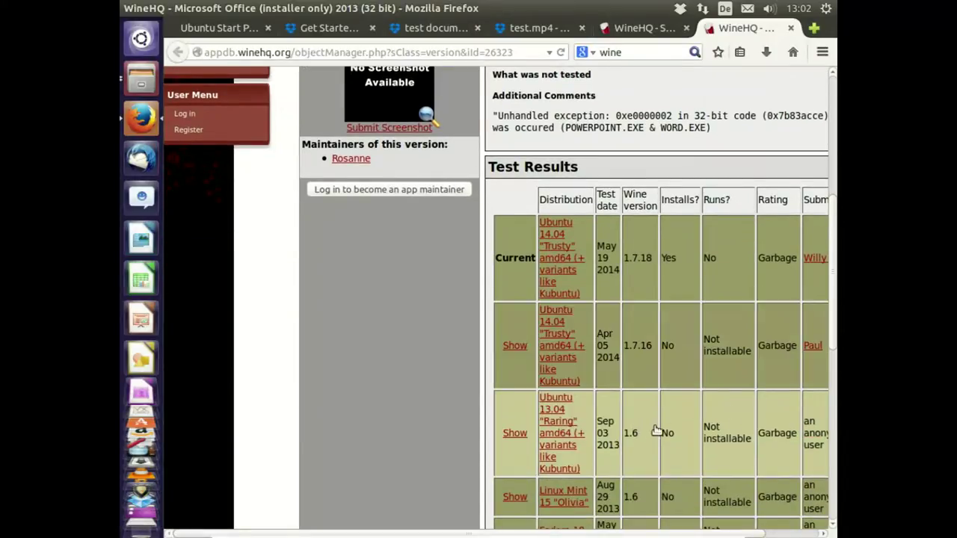
pyautogui.scroll(-2, 760, 335)
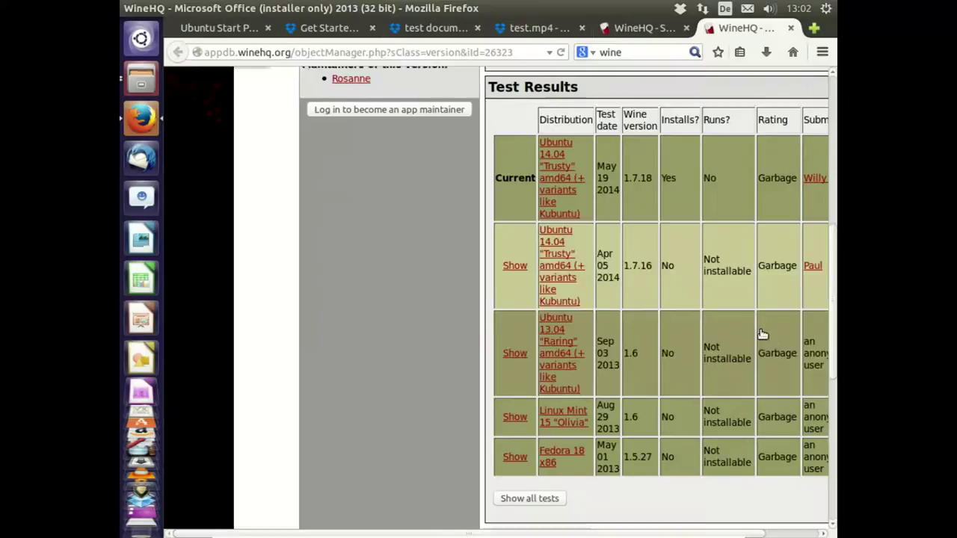
pyautogui.scroll(-1, 762, 335)
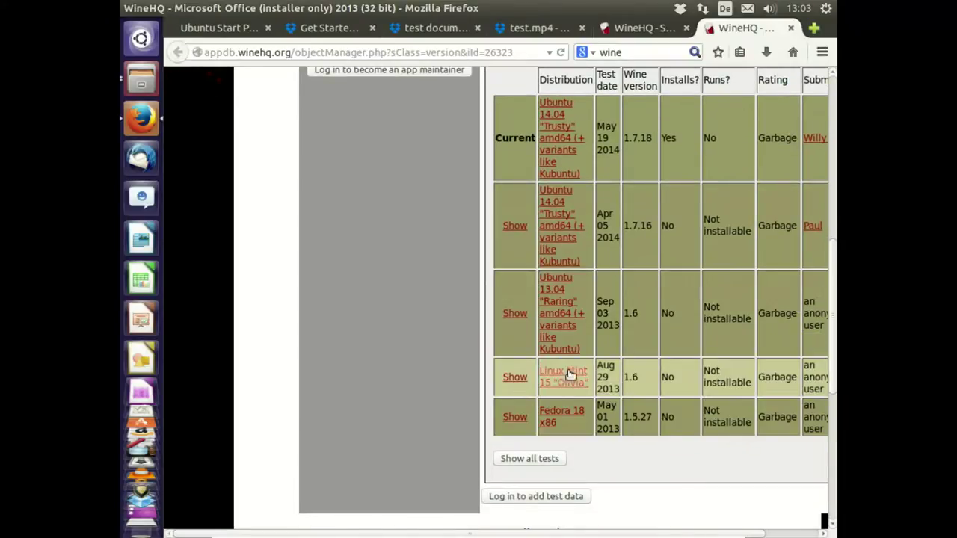
pyautogui.scroll(3, 679, 320)
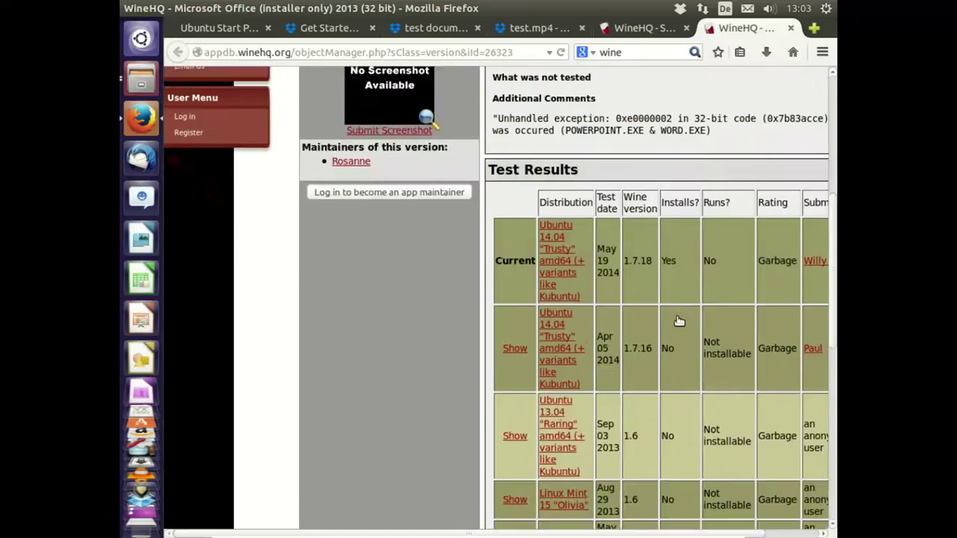
pyautogui.scroll(3, 679, 320)
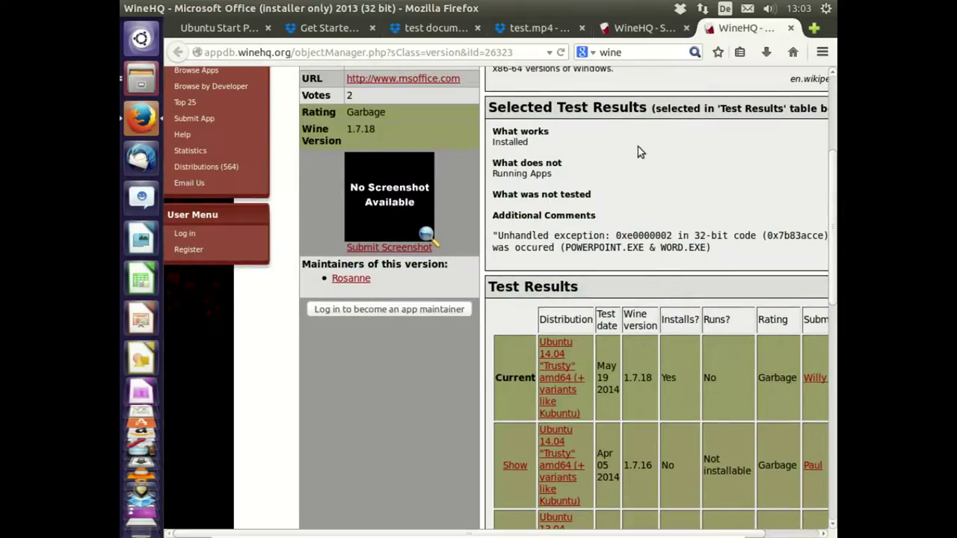
# Step: Go back to the WineHQ search results and open the Microsoft Office (installer only) 2010 (64 bit) entry in a new tab
pyautogui.click(644, 28)
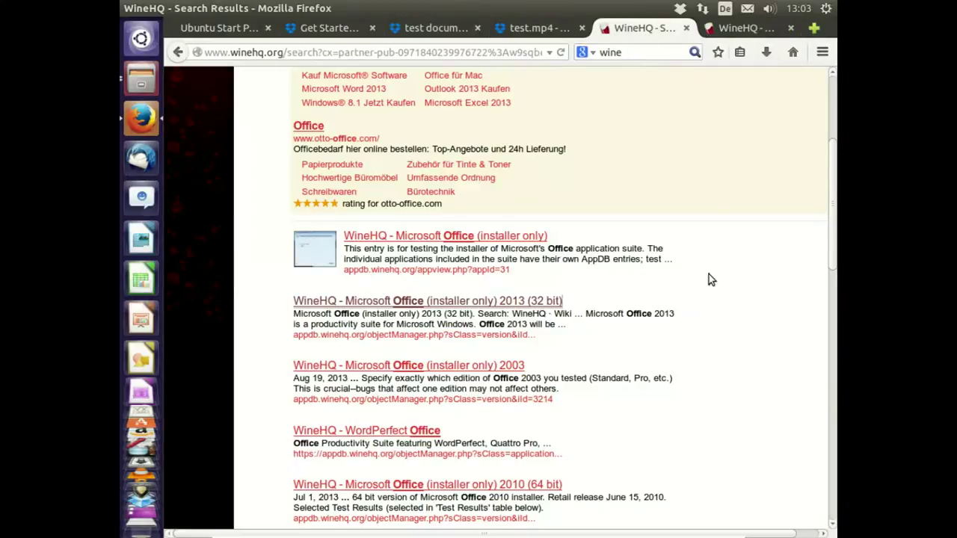
pyautogui.scroll(5, 800, 152)
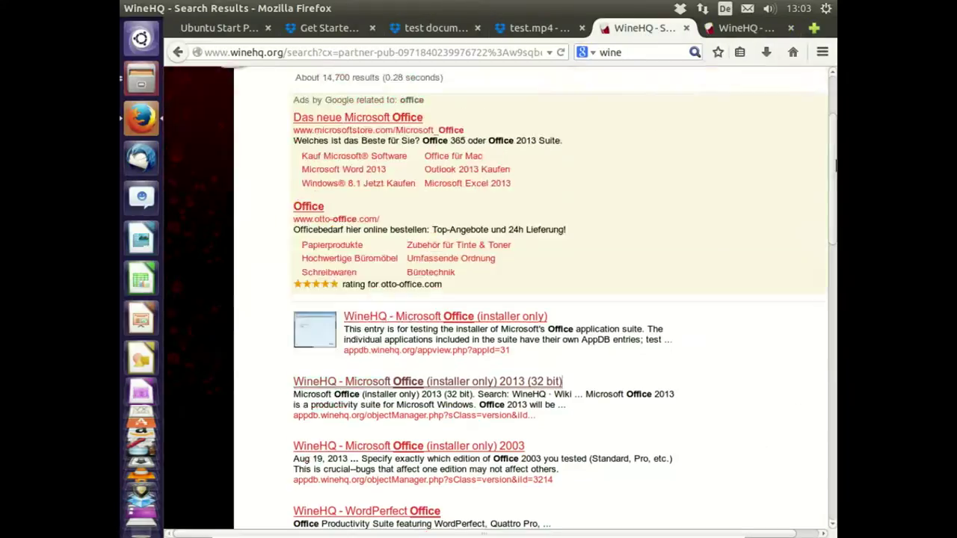
pyautogui.moveTo(834, 158); pyautogui.dragTo(829, 288)
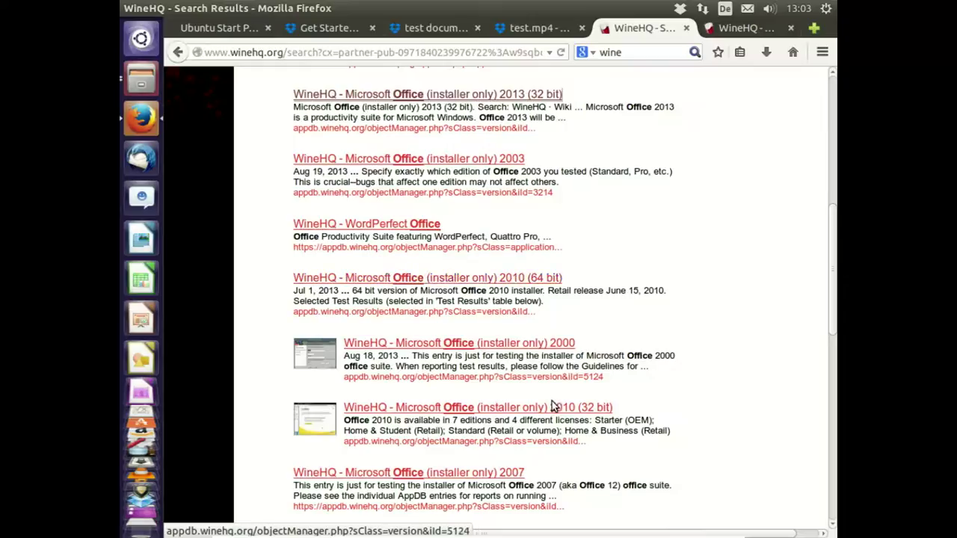
pyautogui.rightClick(510, 283)
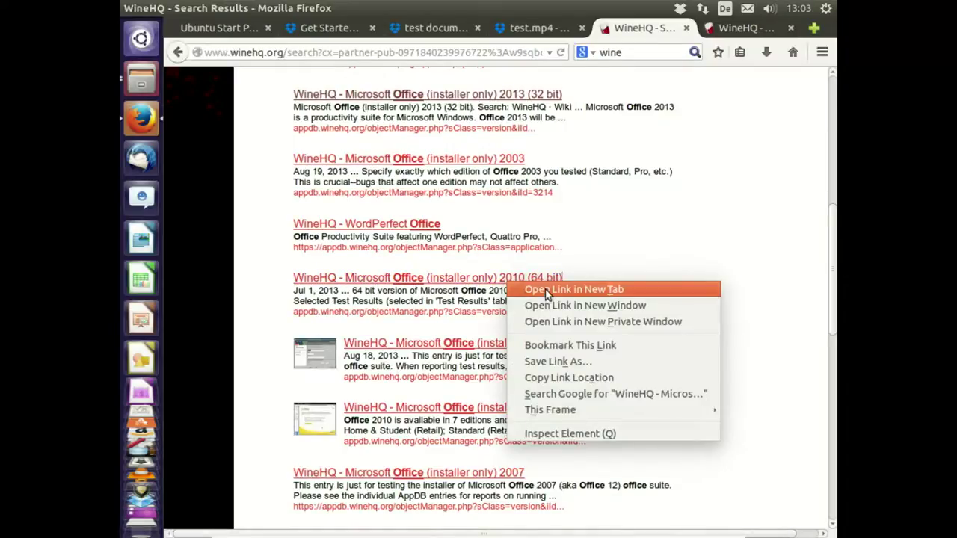
pyautogui.click(546, 291)
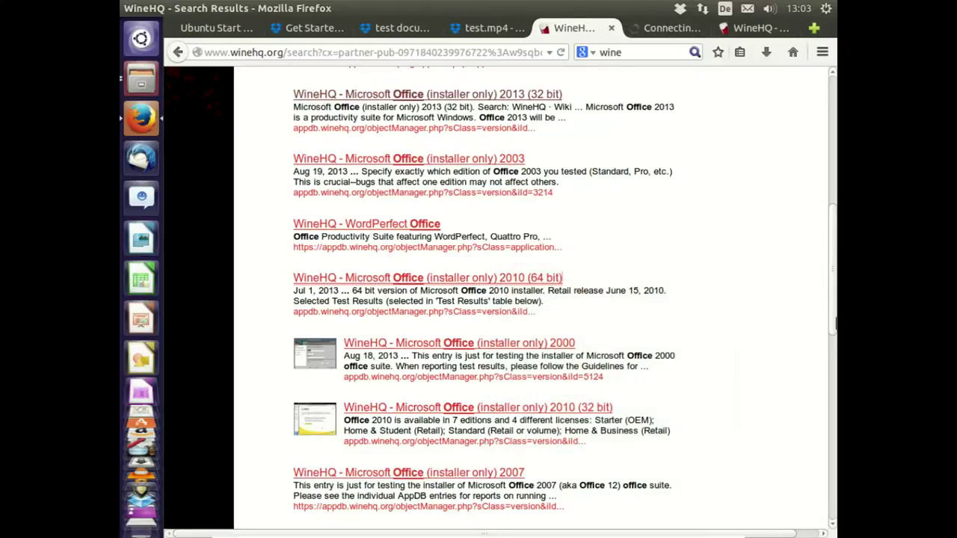
# Step: Open the Microsoft Office (installer only) 2007 search result in another new tab
pyautogui.moveTo(835, 331); pyautogui.dragTo(832, 363)
pyautogui.scroll(-1, 832, 363)
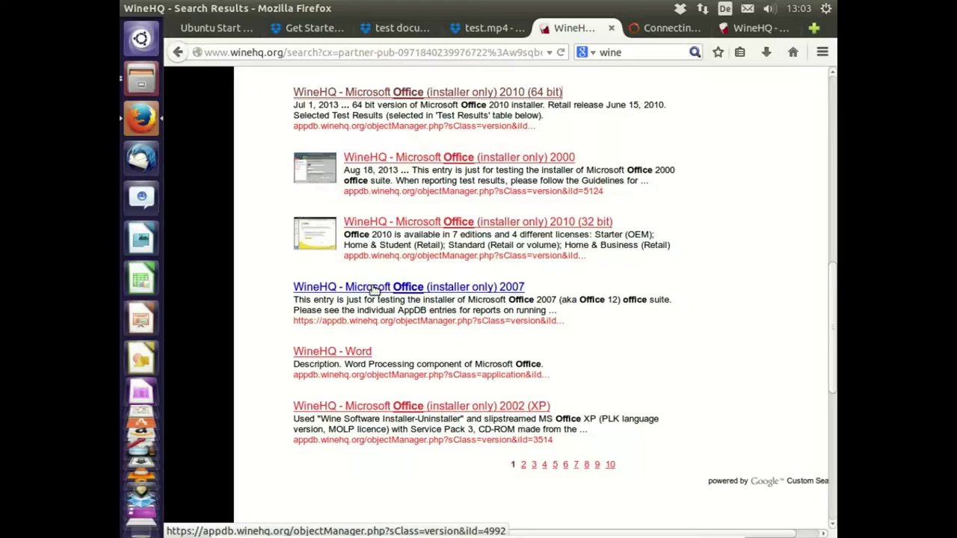
pyautogui.rightClick(507, 291)
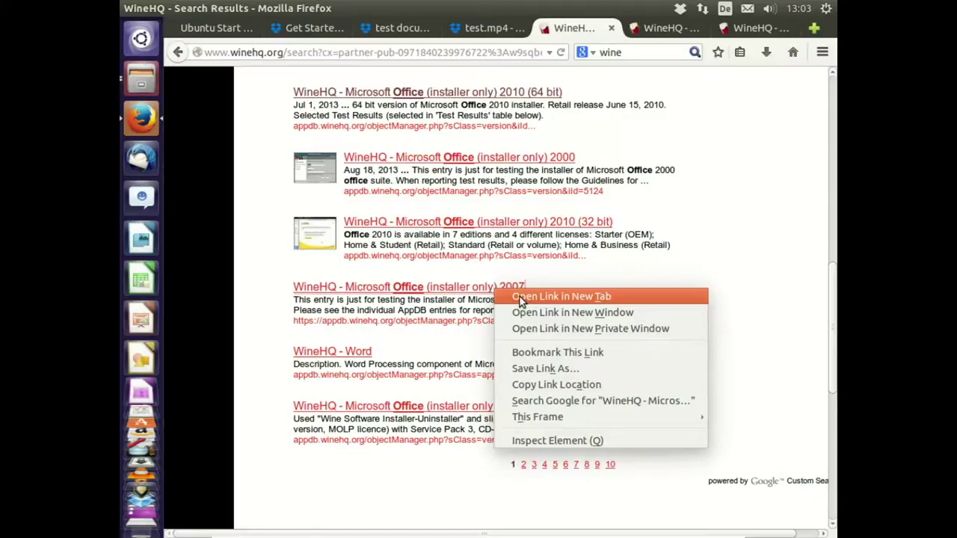
pyautogui.click(521, 298)
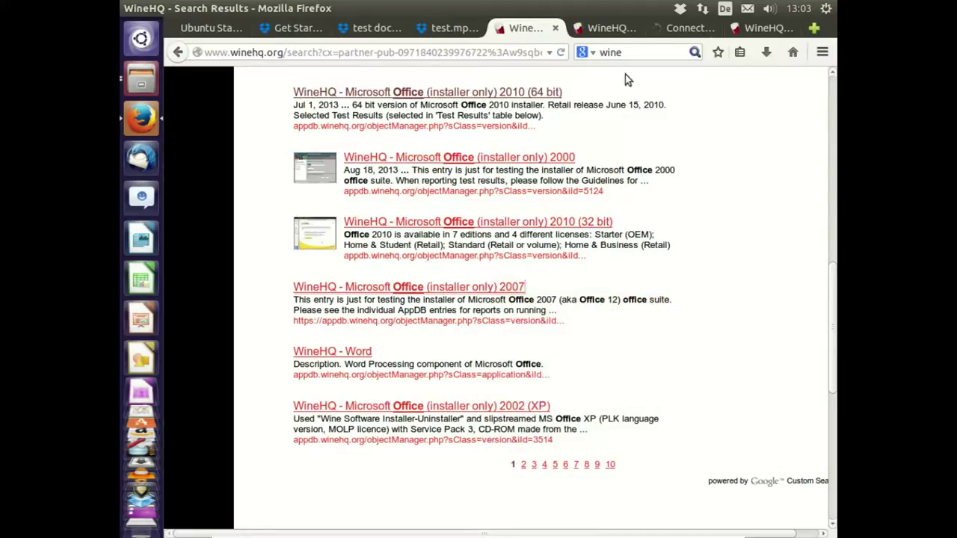
# Step: Switch to the Office 2010 (64 bit) entry and review its rating and test results table
pyautogui.click(617, 33)
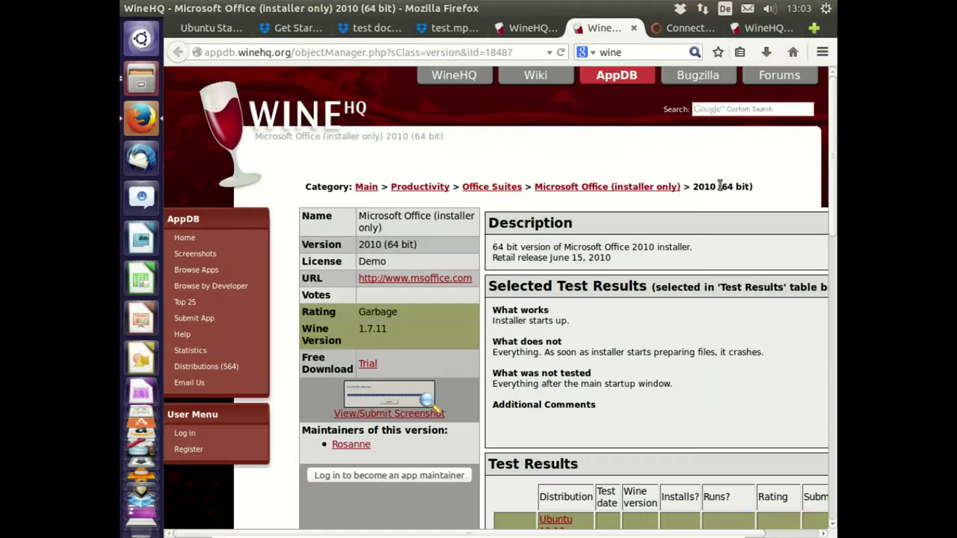
pyautogui.scroll(-1, 829, 150)
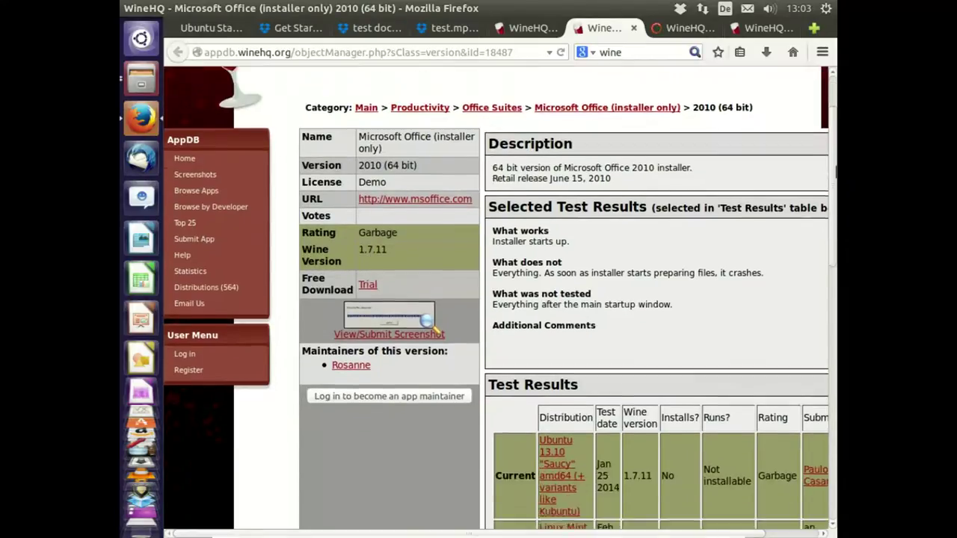
pyautogui.scroll(-5, 833, 225)
pyautogui.scroll(-3, 835, 230)
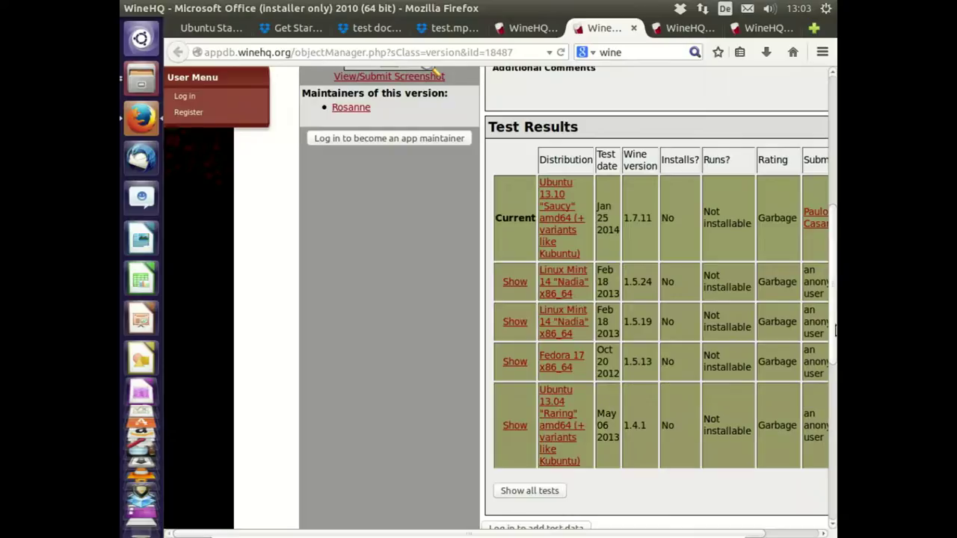
pyautogui.scroll(3, 836, 258)
pyautogui.scroll(5, 835, 258)
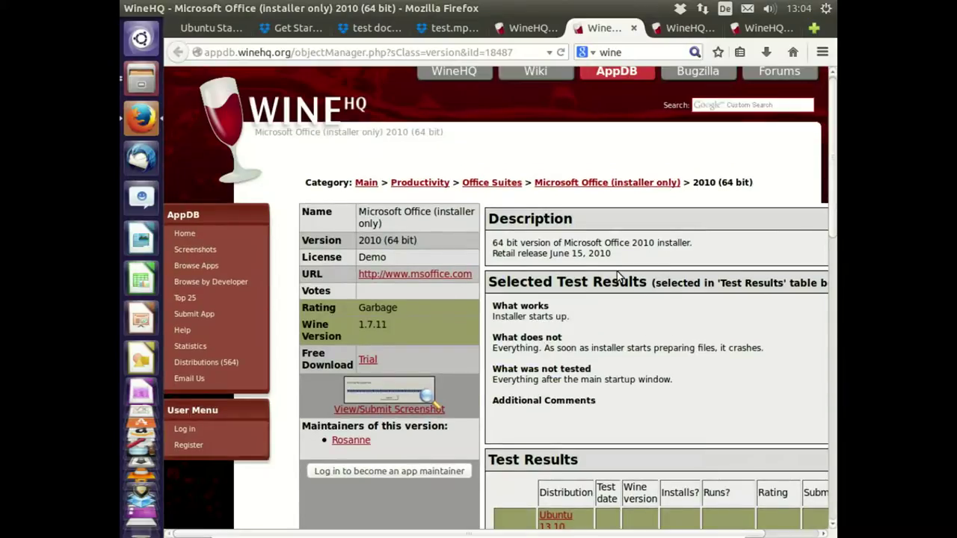
# Step: Switch to the Office 2007 entry and review its rating and test results for the different distributions
pyautogui.click(683, 27)
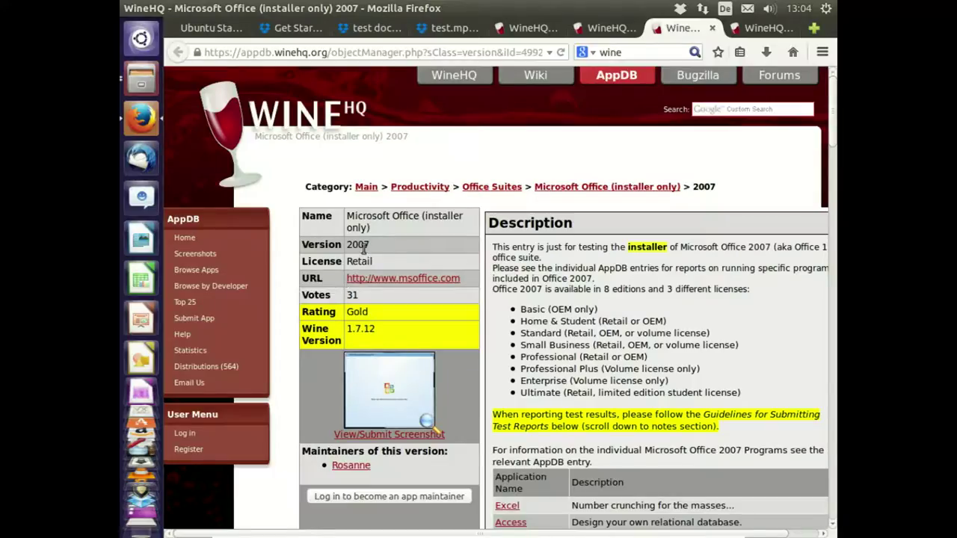
pyautogui.click(835, 163)
pyautogui.moveTo(835, 163); pyautogui.dragTo(832, 231)
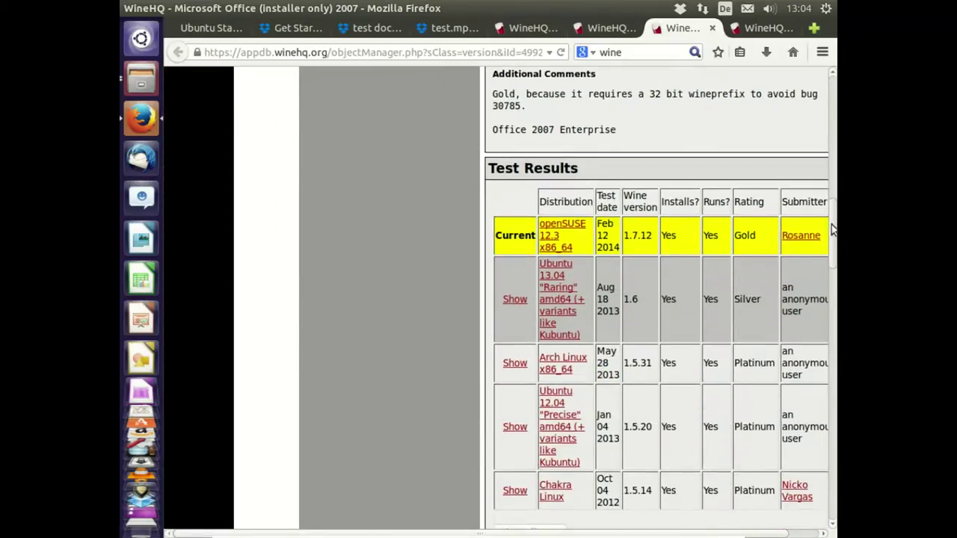
pyautogui.scroll(-1, 832, 232)
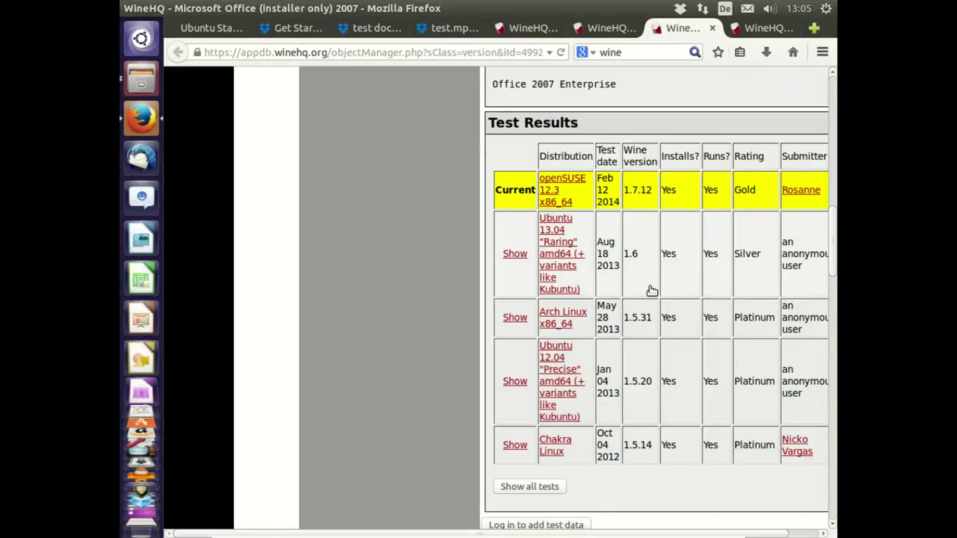
pyautogui.scroll(3, 630, 284)
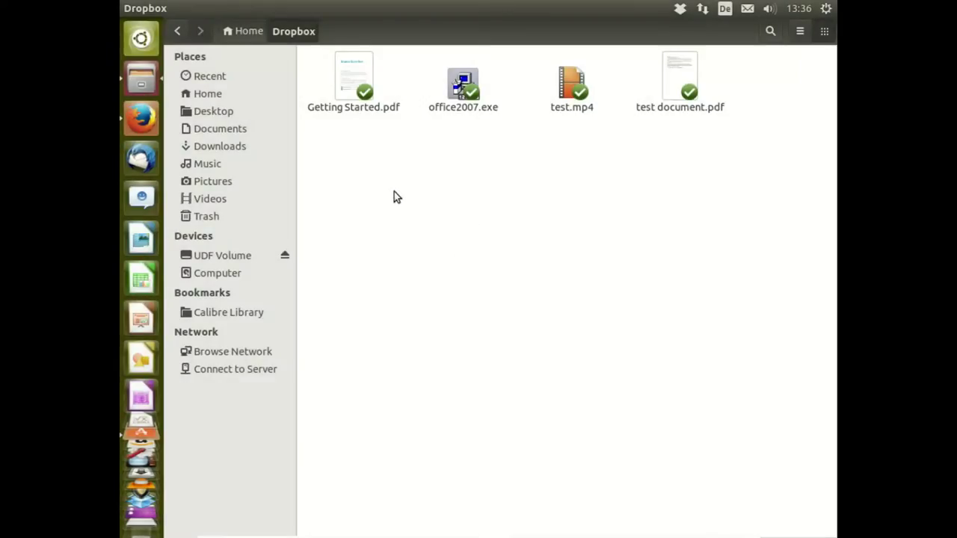
# Step: Run office2007.exe from the Dropbox folder with Wine Windows Program Loader
pyautogui.rightClick(449, 110)
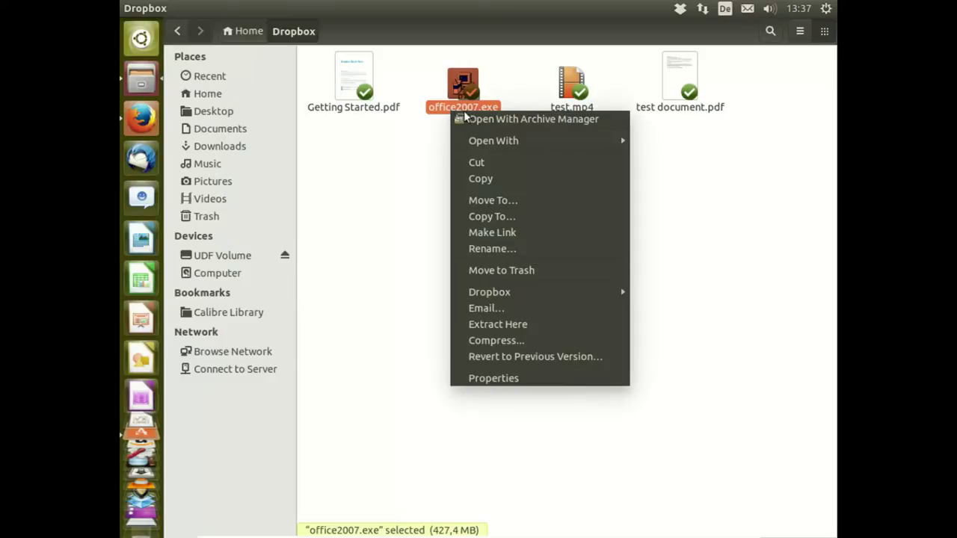
pyautogui.moveTo(618, 141)
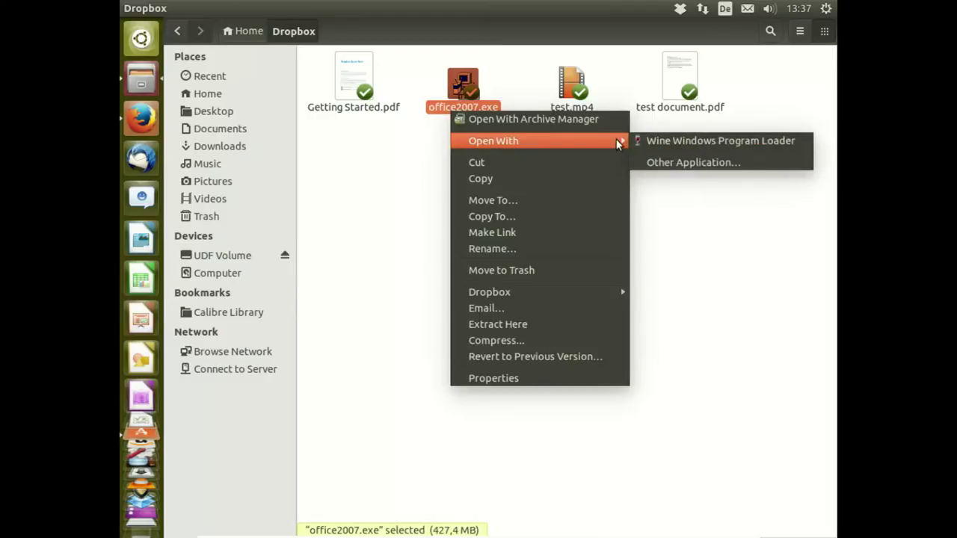
pyautogui.click(671, 143)
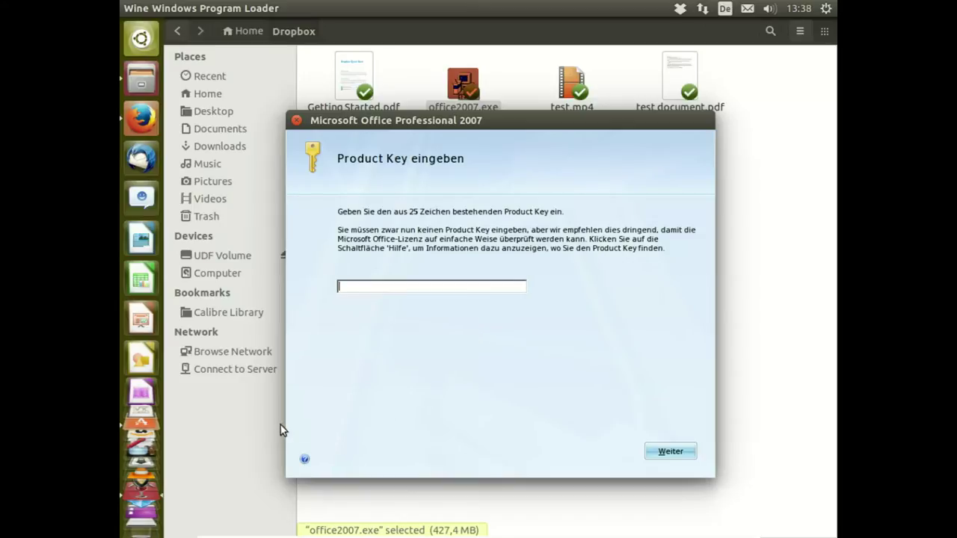
# Step: Switch to Ubuntu Software Center and replace the old search term with "wine" to search all software
pyautogui.click(141, 431)
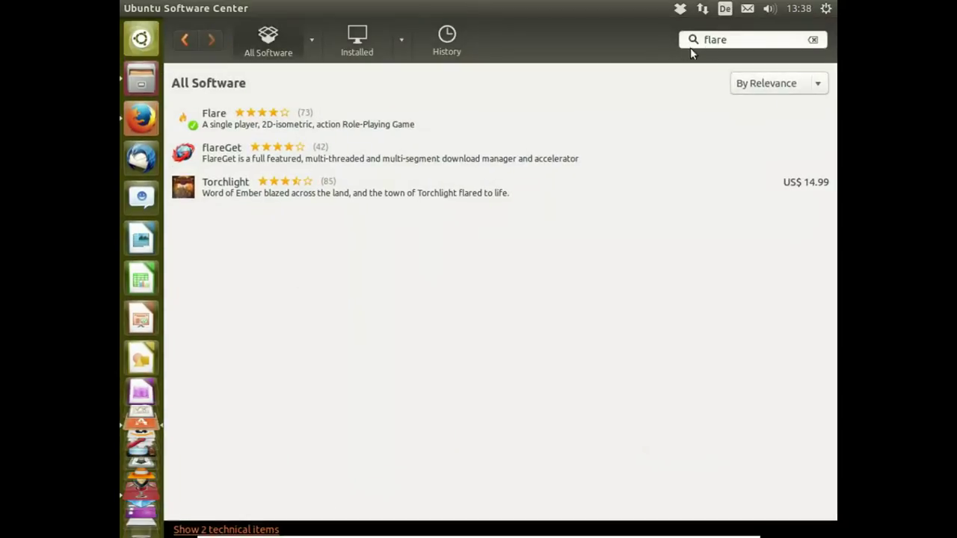
pyautogui.moveTo(744, 39); pyautogui.dragTo(697, 39)
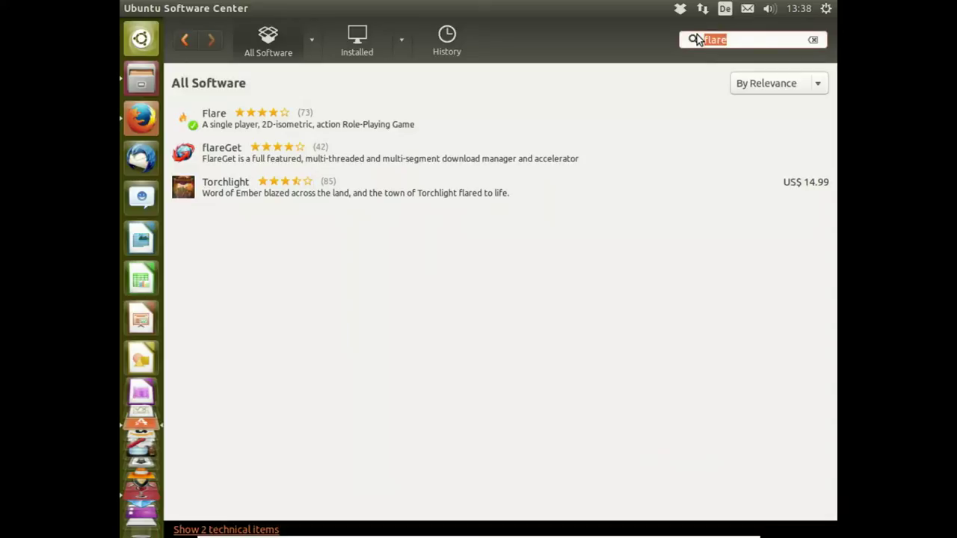
pyautogui.press('BackSpace')
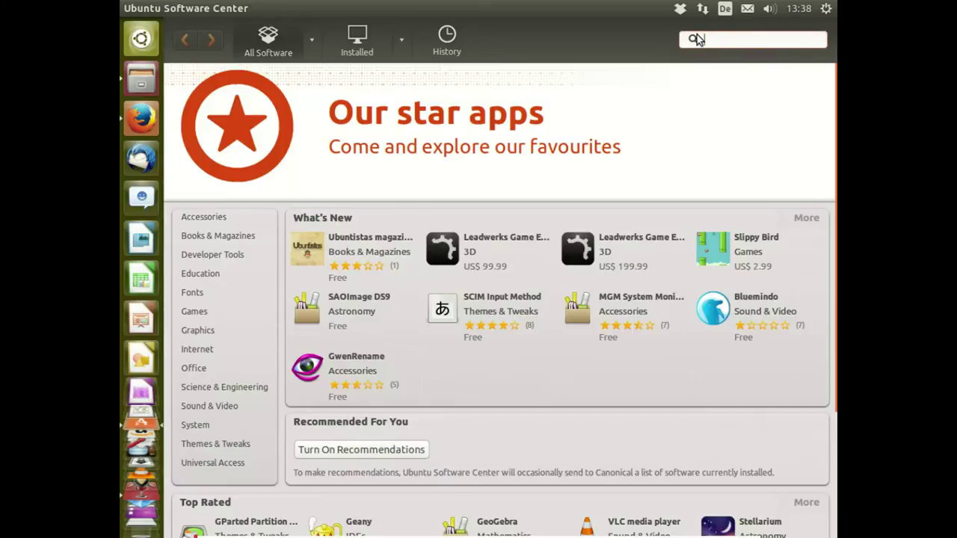
pyautogui.write('wine')
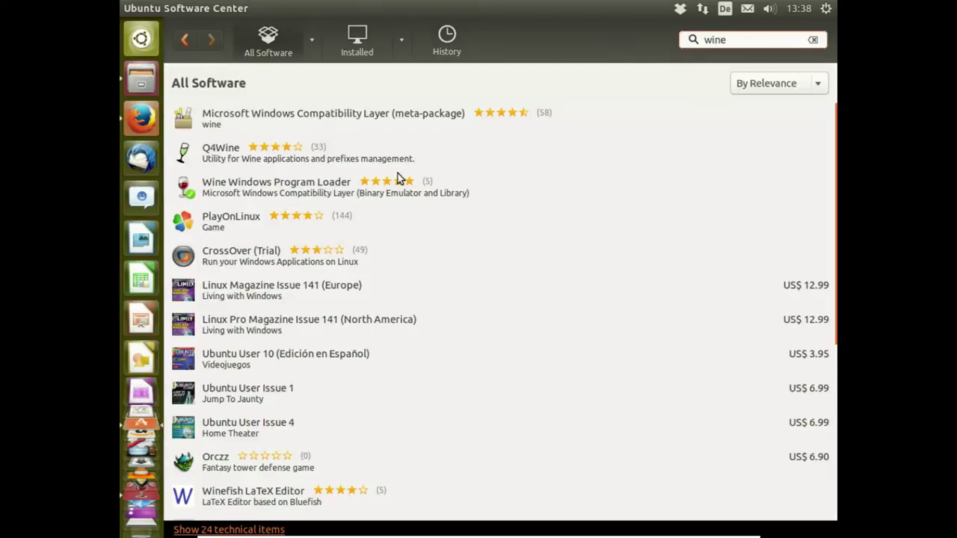
# Step: Open the detailed information for CrossOver (Trial) and review its description, version, size and license
pyautogui.click(242, 260)
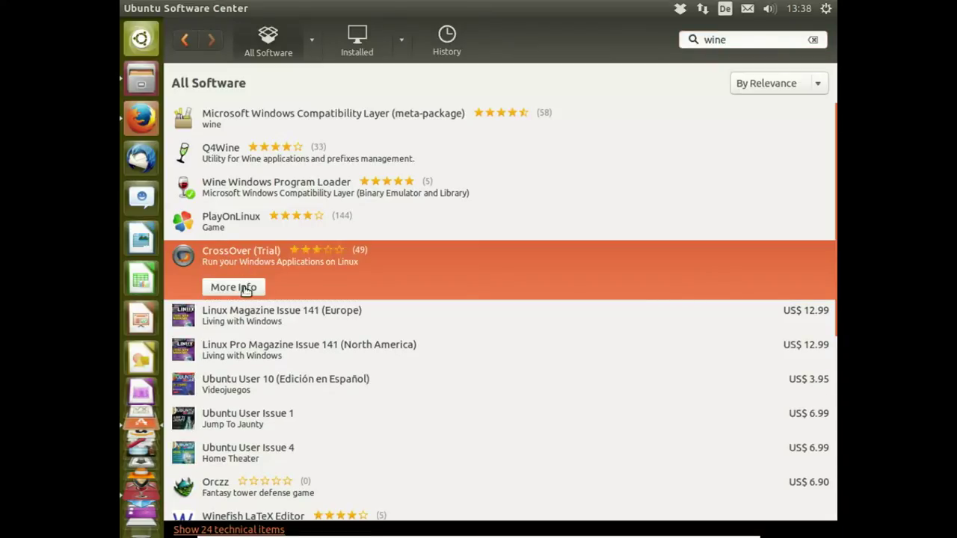
pyautogui.click(233, 288)
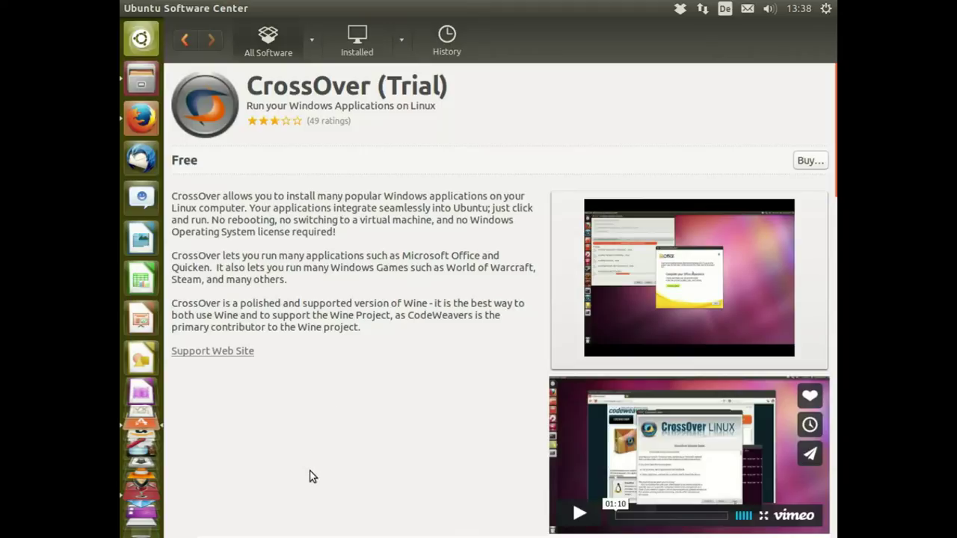
pyautogui.scroll(-3, 355, 409)
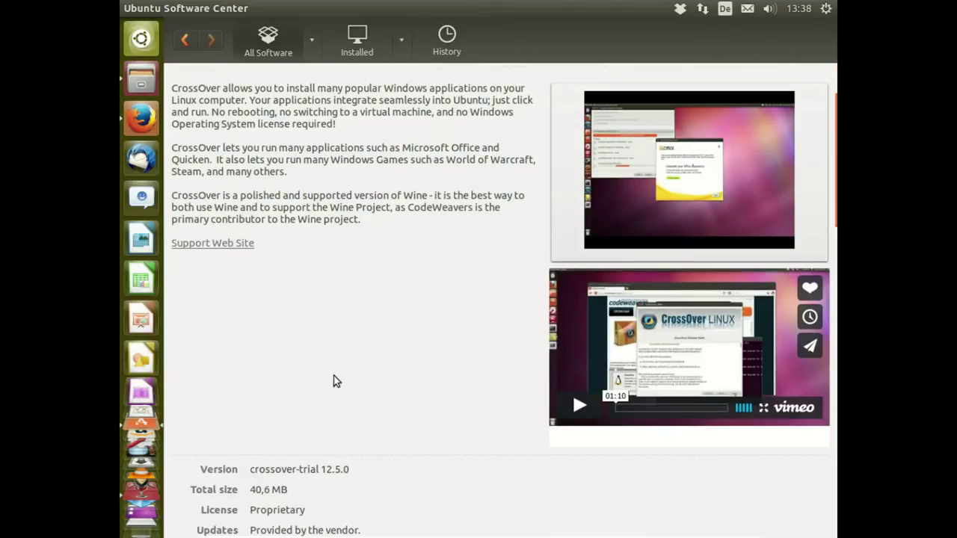
pyautogui.scroll(-3, 332, 376)
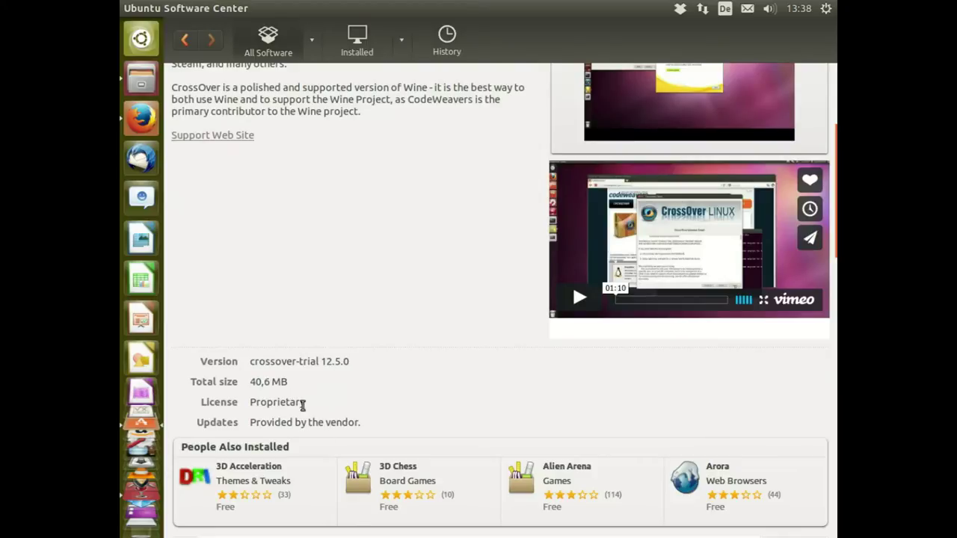
pyautogui.scroll(6, 374, 251)
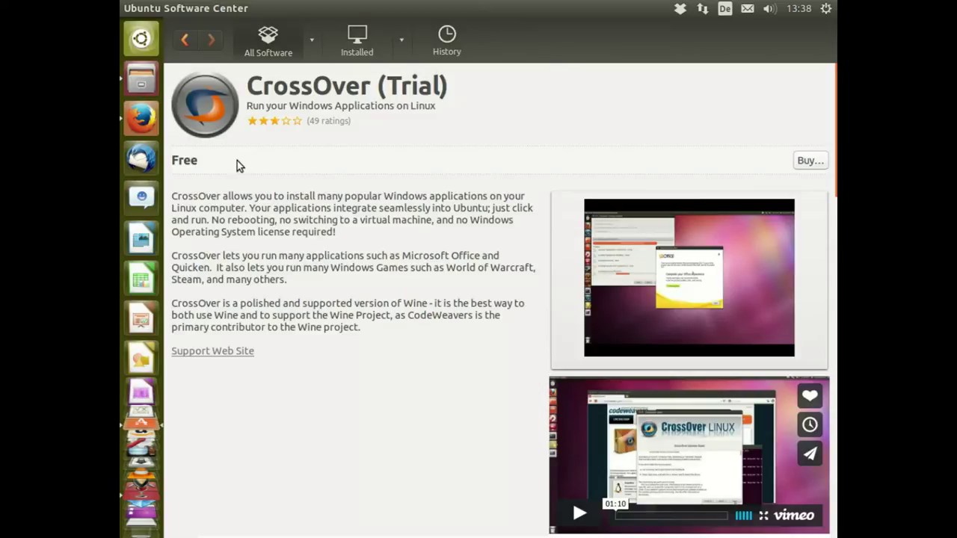
# Step: Return to the search results, search for "virtualbox" instead and open the detailed information for VirtualBox
pyautogui.click(186, 41)
pyautogui.doubleClick(740, 40)
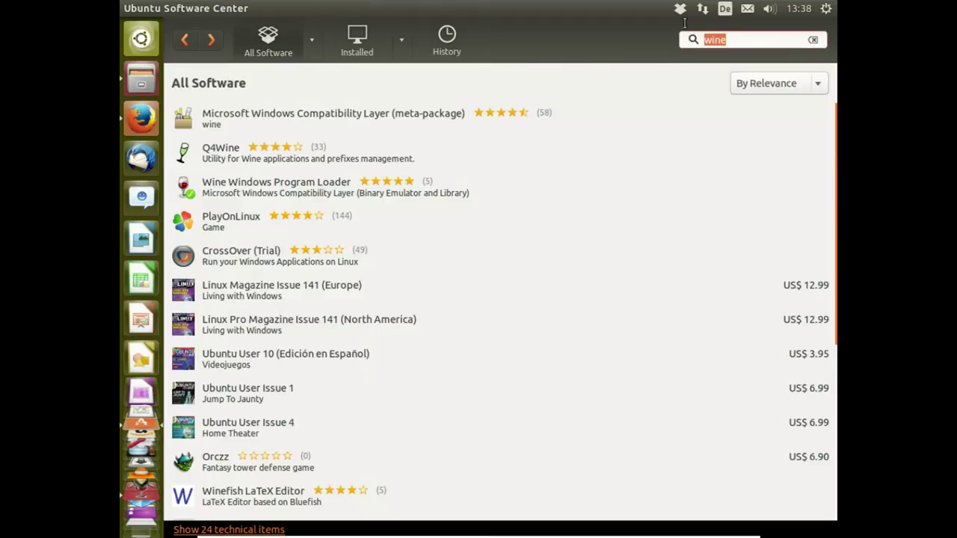
pyautogui.write('virtual')
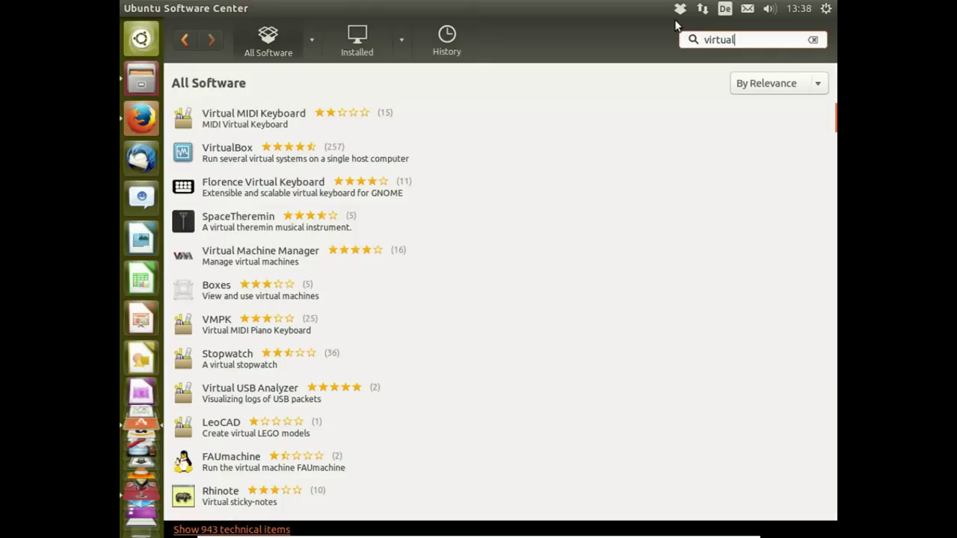
pyautogui.write('box')
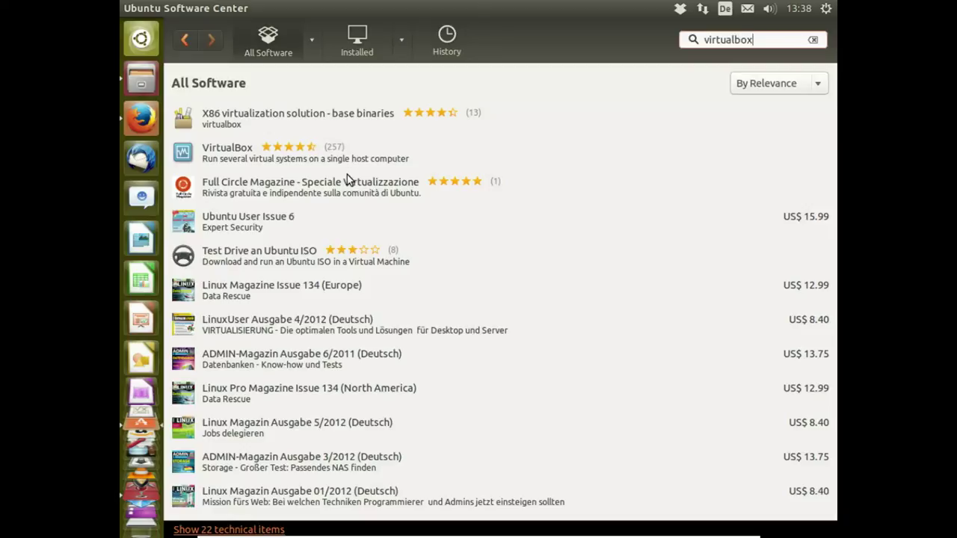
pyautogui.click(216, 167)
pyautogui.click(228, 184)
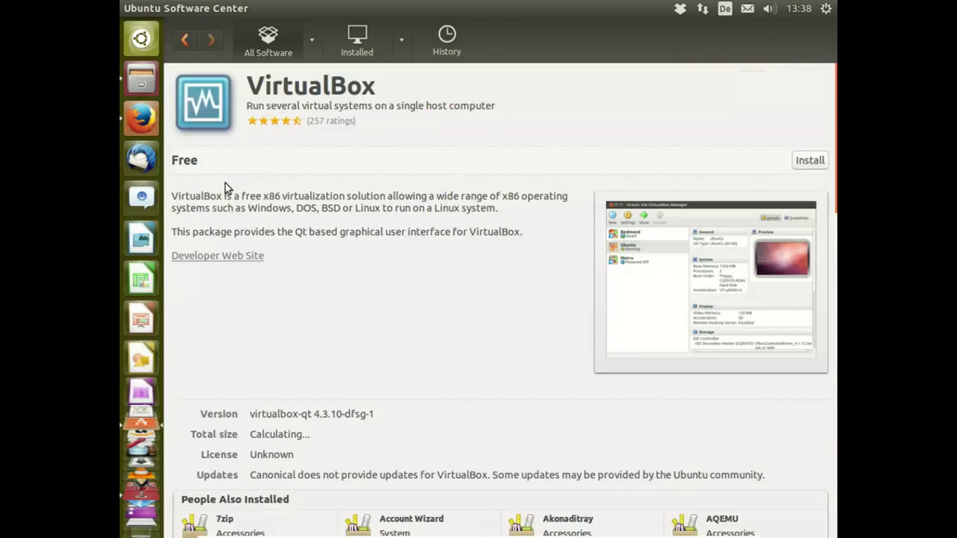